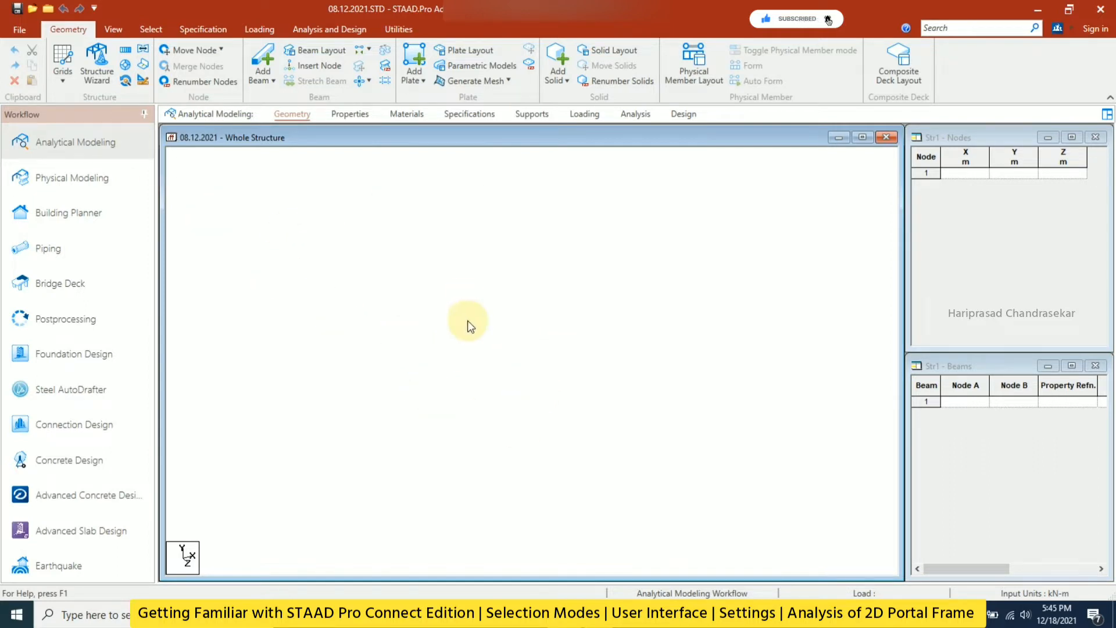
- Display the beam grid and open the default linear grid for editing
{"action": "left_click", "coordinate": [59, 82]}
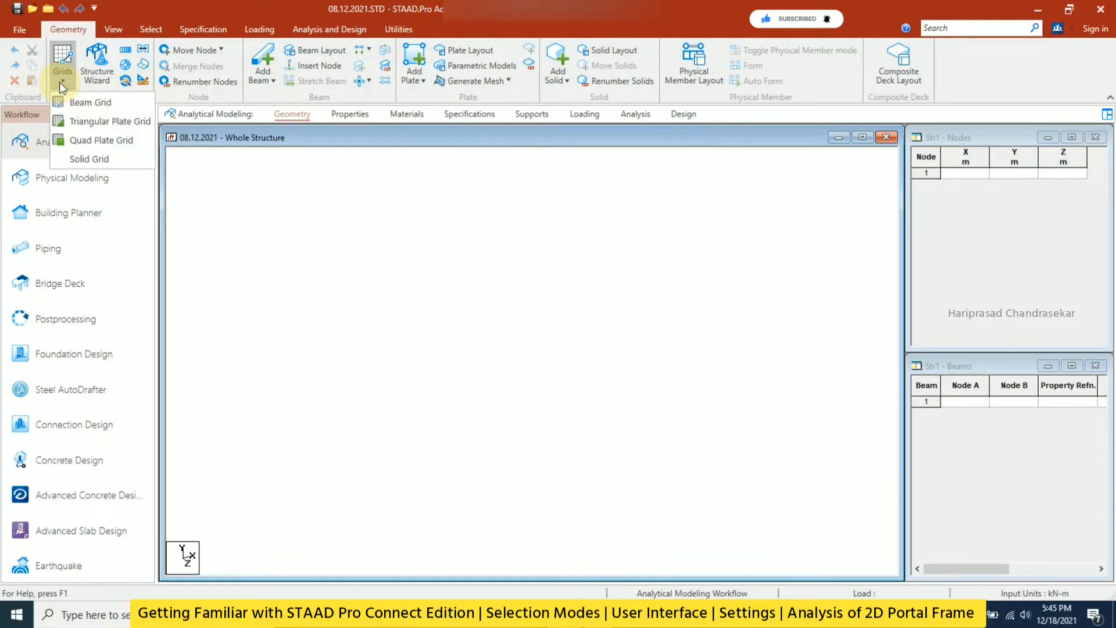
{"action": "left_click", "coordinate": [82, 104]}
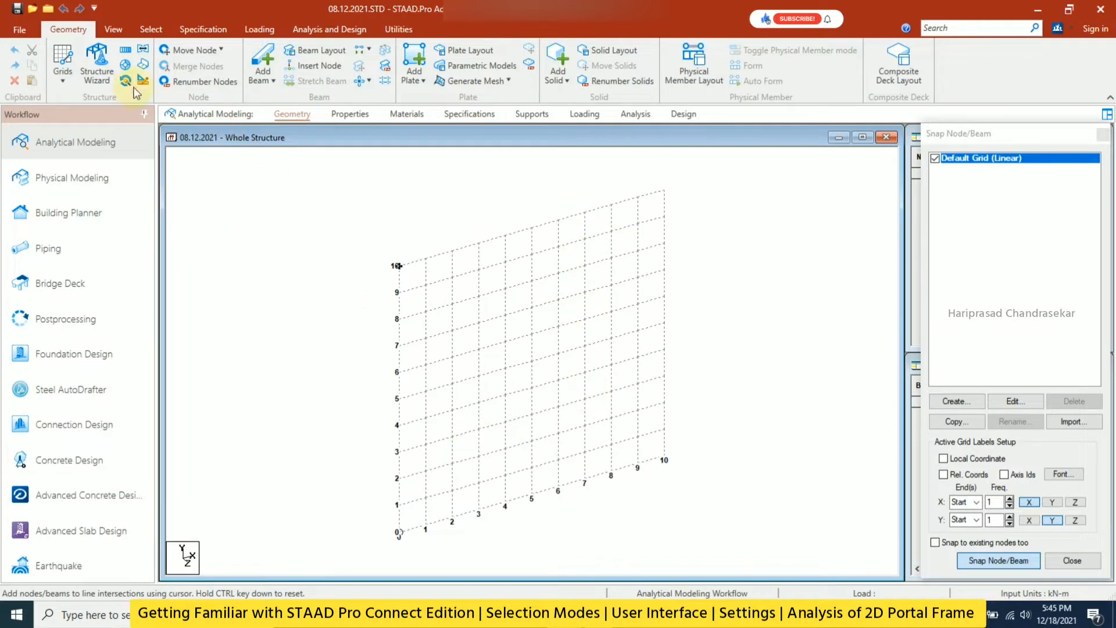
{"action": "left_click", "coordinate": [70, 79]}
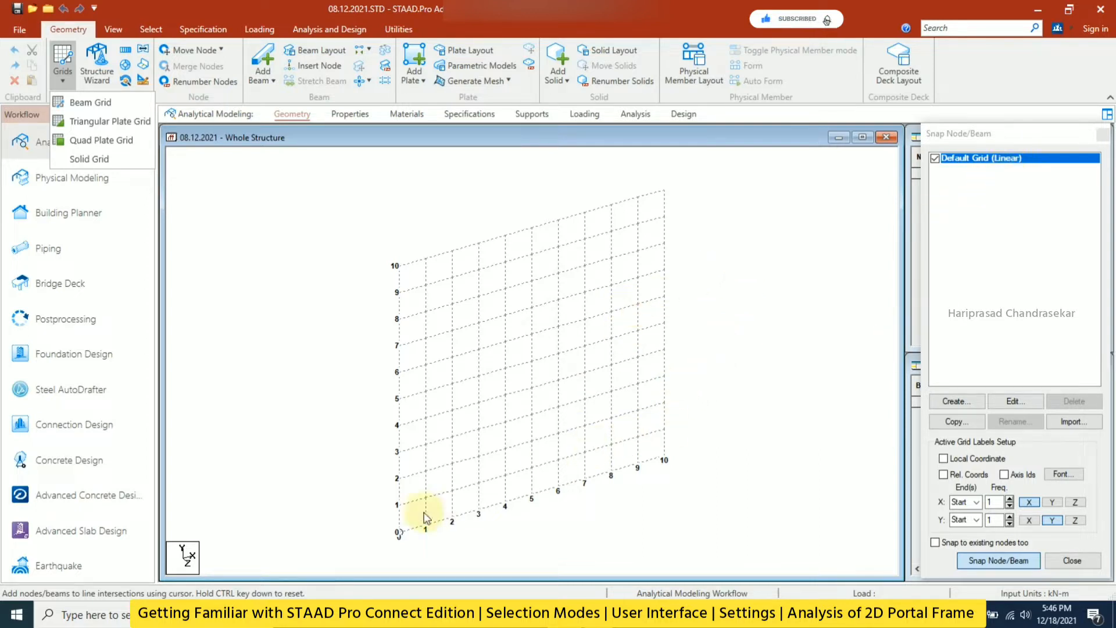
{"action": "left_click", "coordinate": [1021, 407]}
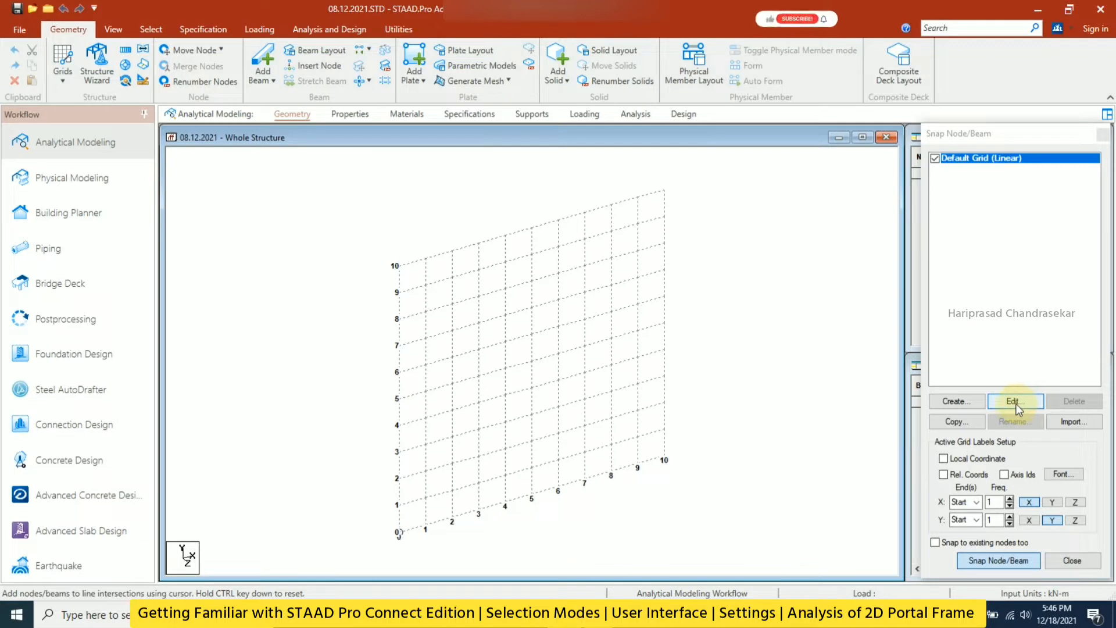
{"action": "left_click", "coordinate": [1014, 404]}
{"action": "left_click", "coordinate": [1016, 401]}
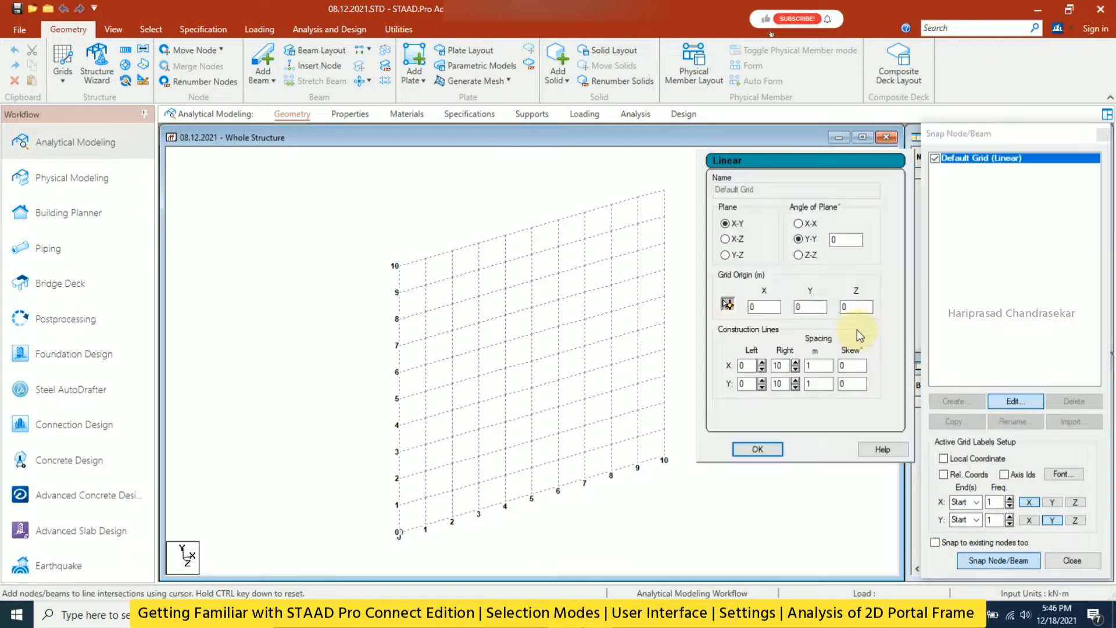
- Preview the default grid in the Y-Z and X-Z planes and return it to the X-Y plane
{"action": "left_click", "coordinate": [726, 255]}
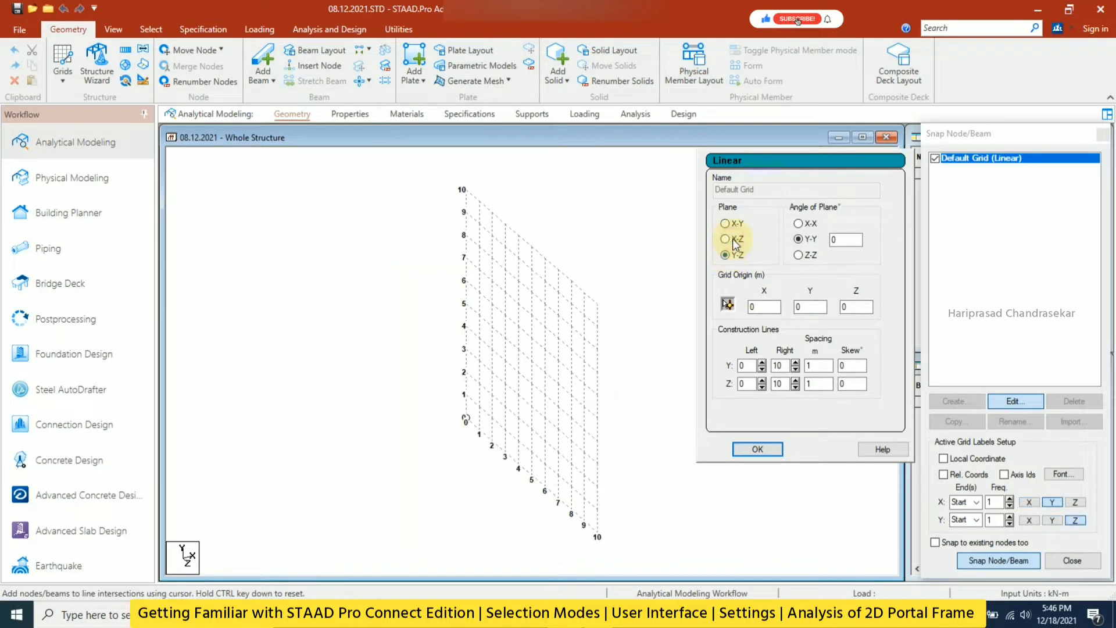
{"action": "left_click", "coordinate": [733, 242]}
{"action": "left_click", "coordinate": [727, 224]}
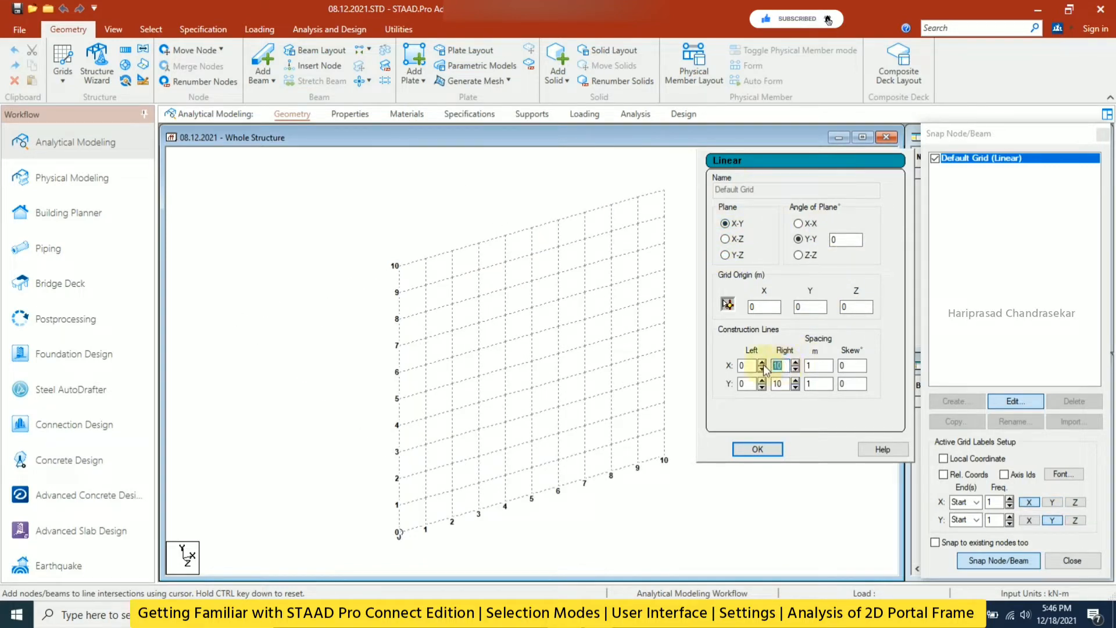
- Set the default grid to 20 construction lines to the right in both X and Y, and apply it
{"action": "type", "text": "20"}
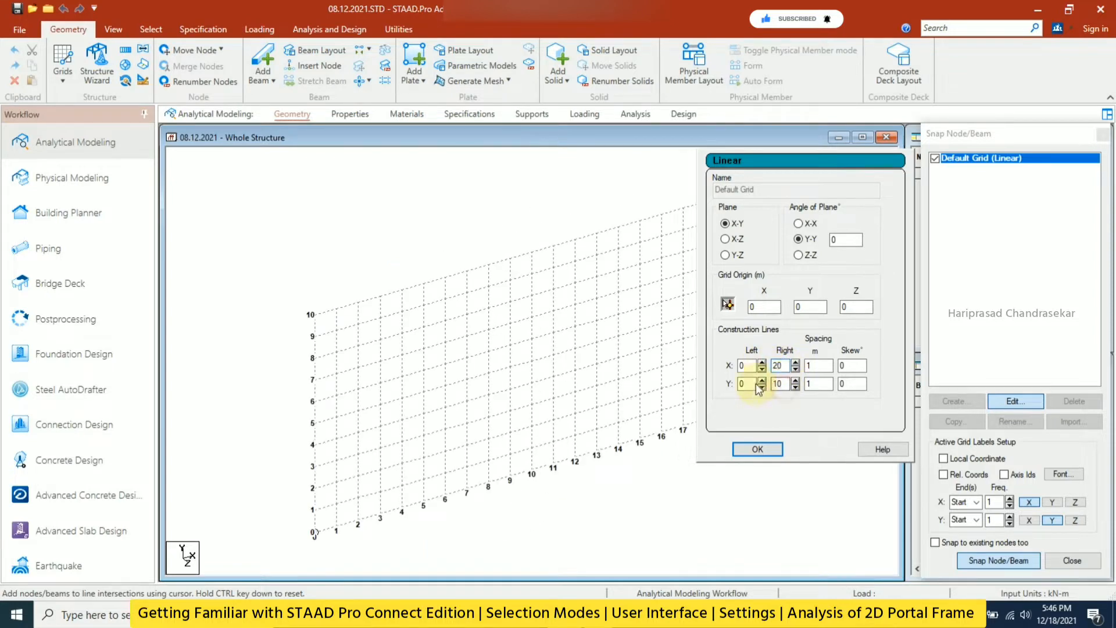
{"action": "key", "text": "Tab"}
{"action": "type", "text": "20"}
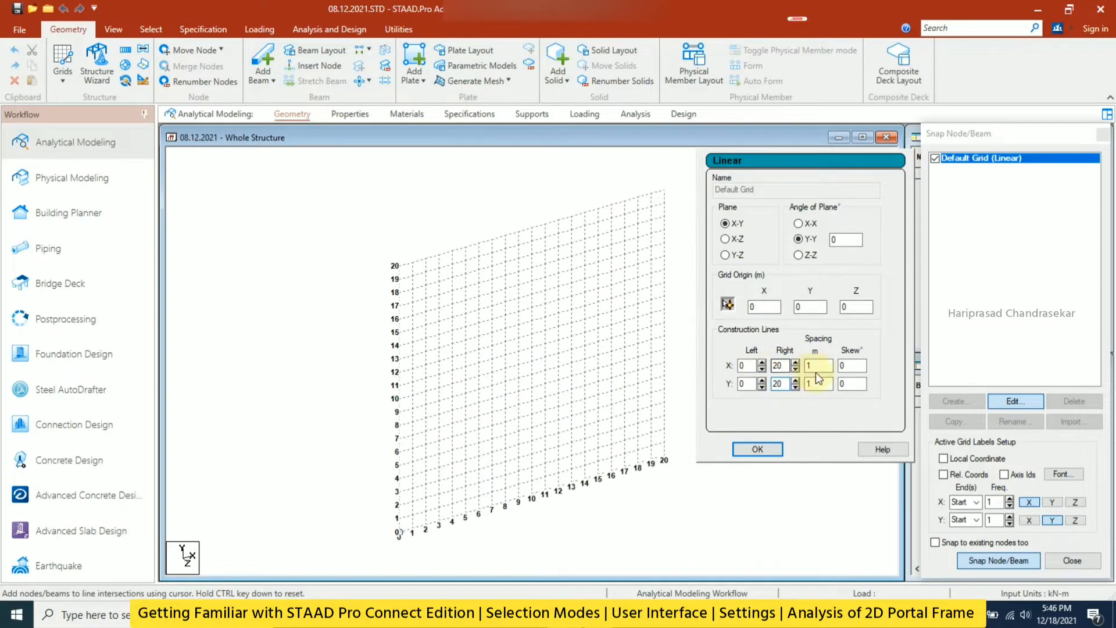
{"action": "double_click", "coordinate": [816, 365]}
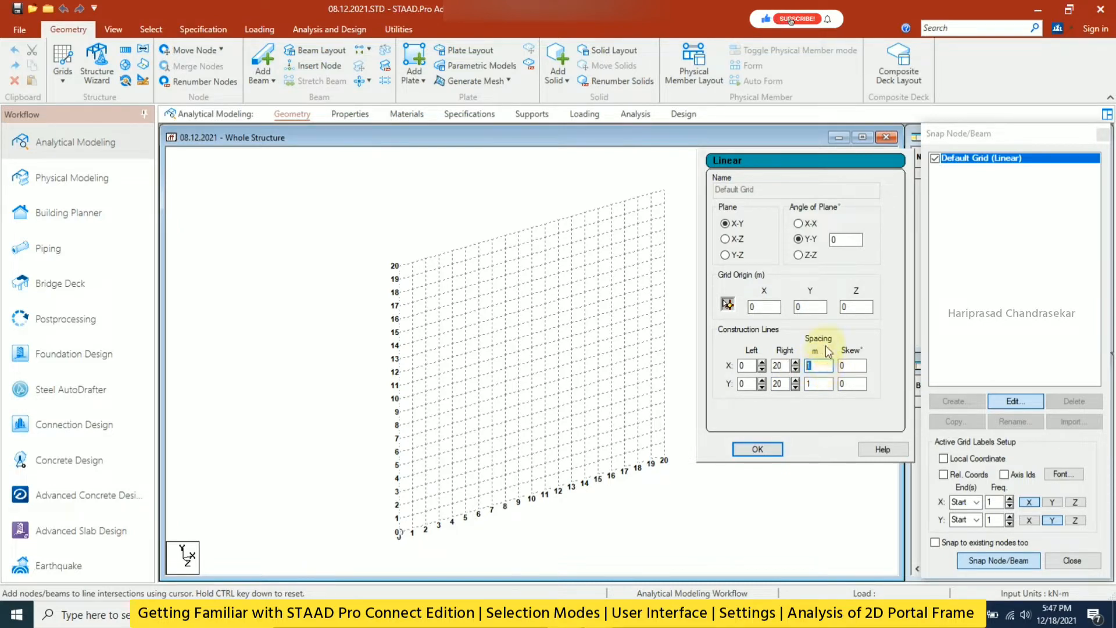
{"action": "left_click", "coordinate": [757, 449]}
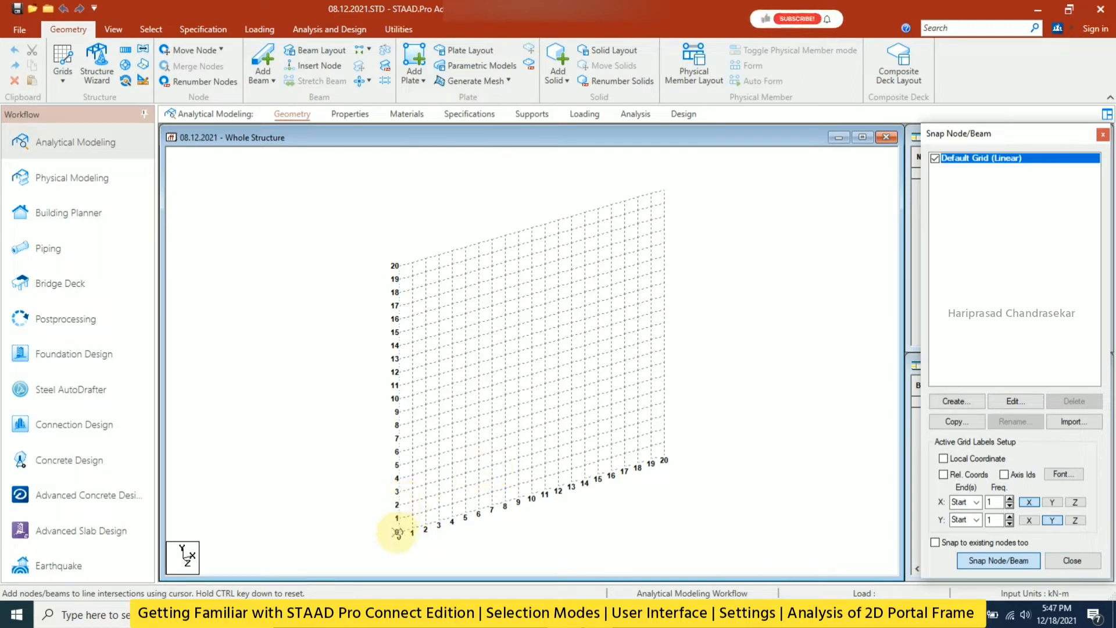
- Draw a portal frame on the grid with two 5 m columns and a 10 m beam, starting at the origin
{"action": "left_click", "coordinate": [1001, 561]}
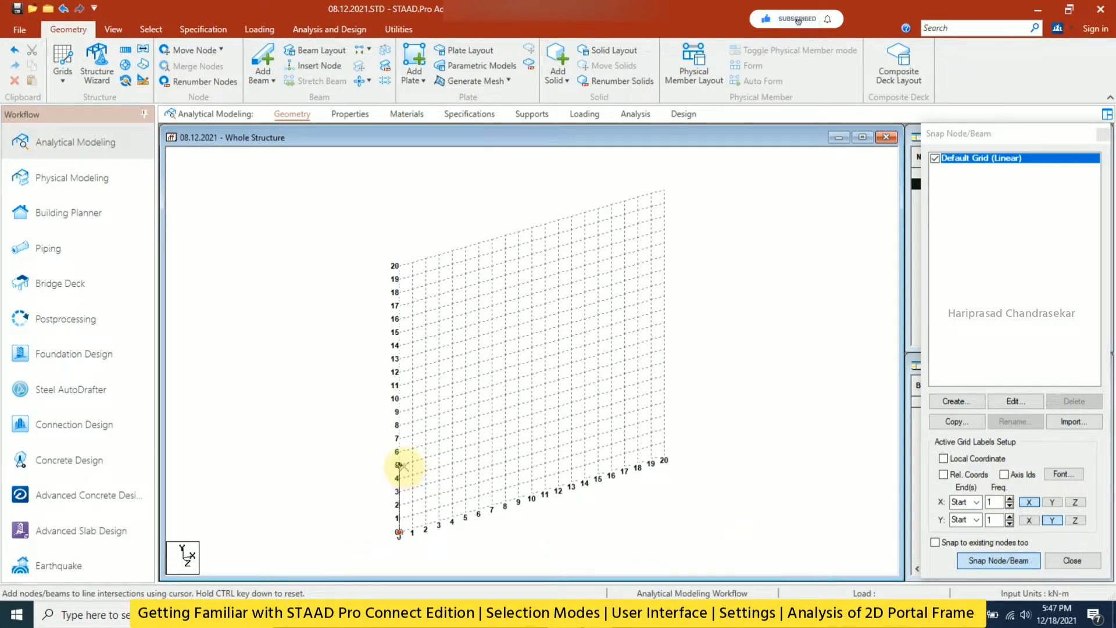
{"action": "left_click", "coordinate": [401, 466]}
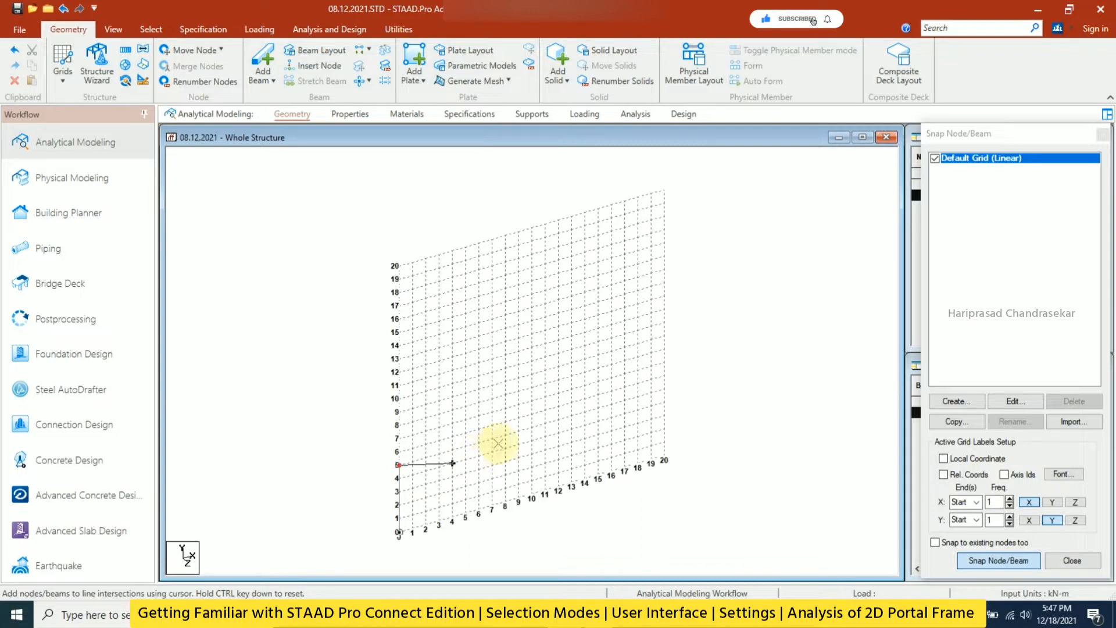
{"action": "left_click", "coordinate": [531, 427]}
{"action": "left_click", "coordinate": [531, 494]}
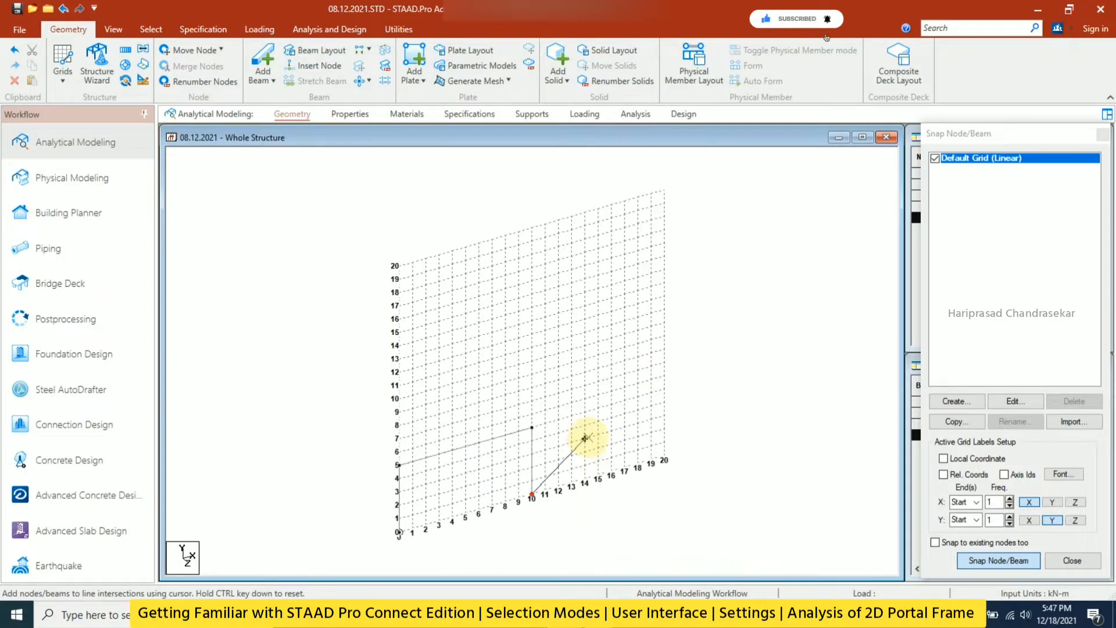
{"action": "key", "text": "Escape"}
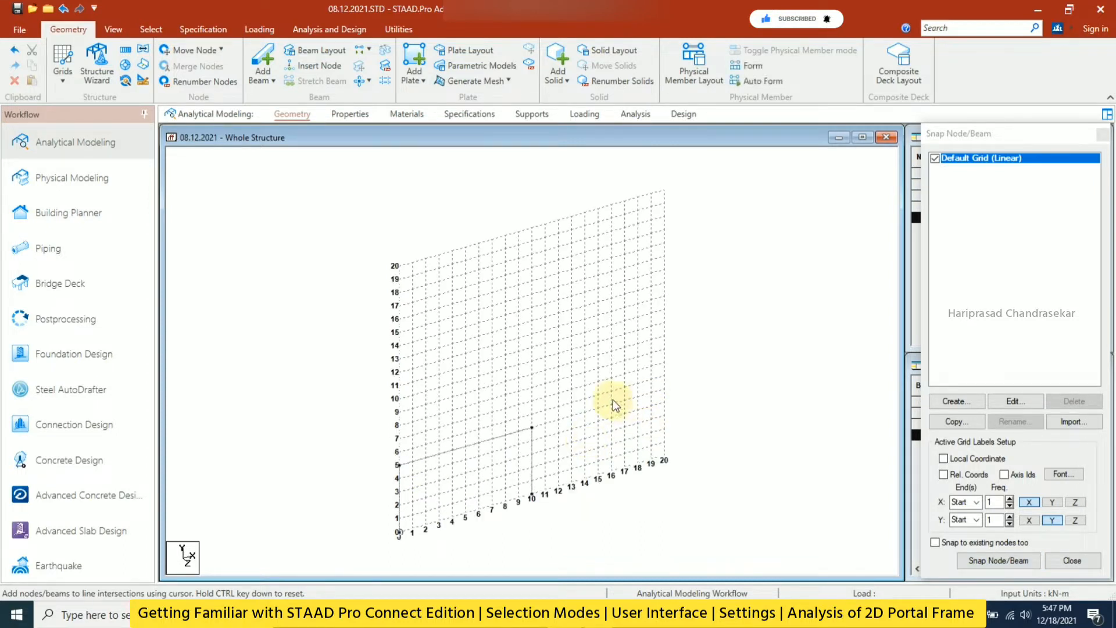
- Use Drag Line selection to select the top beam and the column at X = 10 m
{"action": "key", "text": "ctrl+a"}
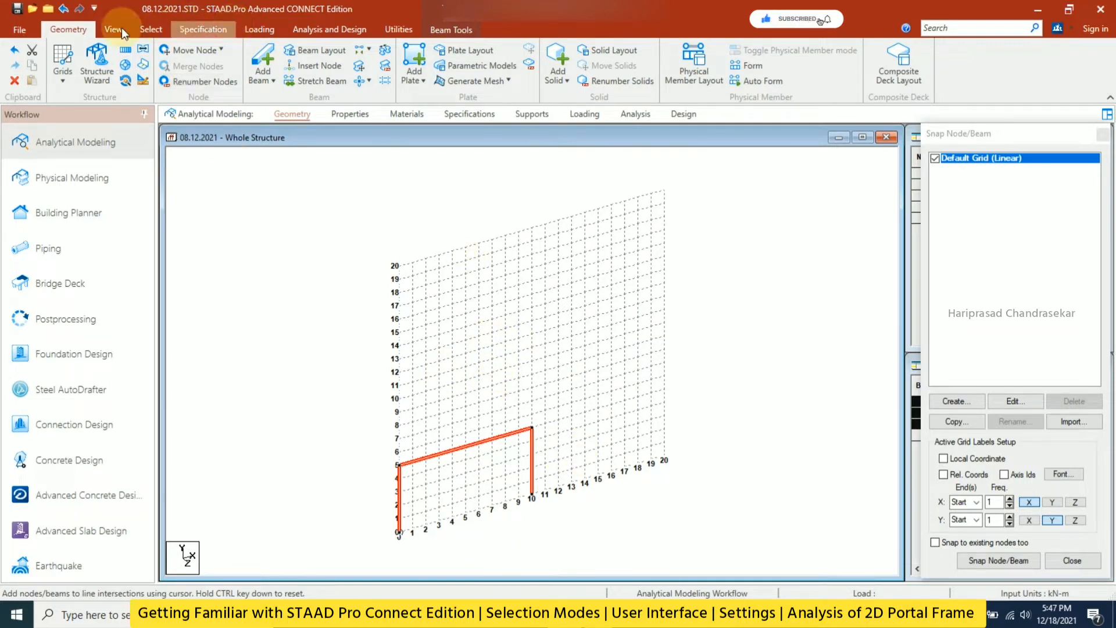
{"action": "left_click", "coordinate": [150, 28]}
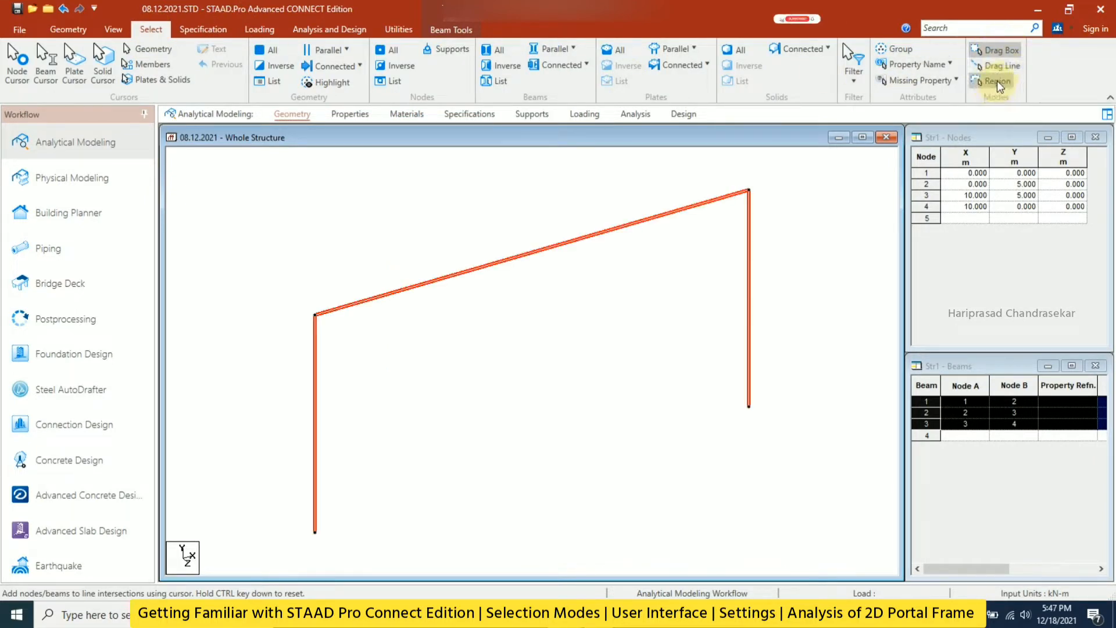
{"action": "left_click", "coordinate": [1000, 66]}
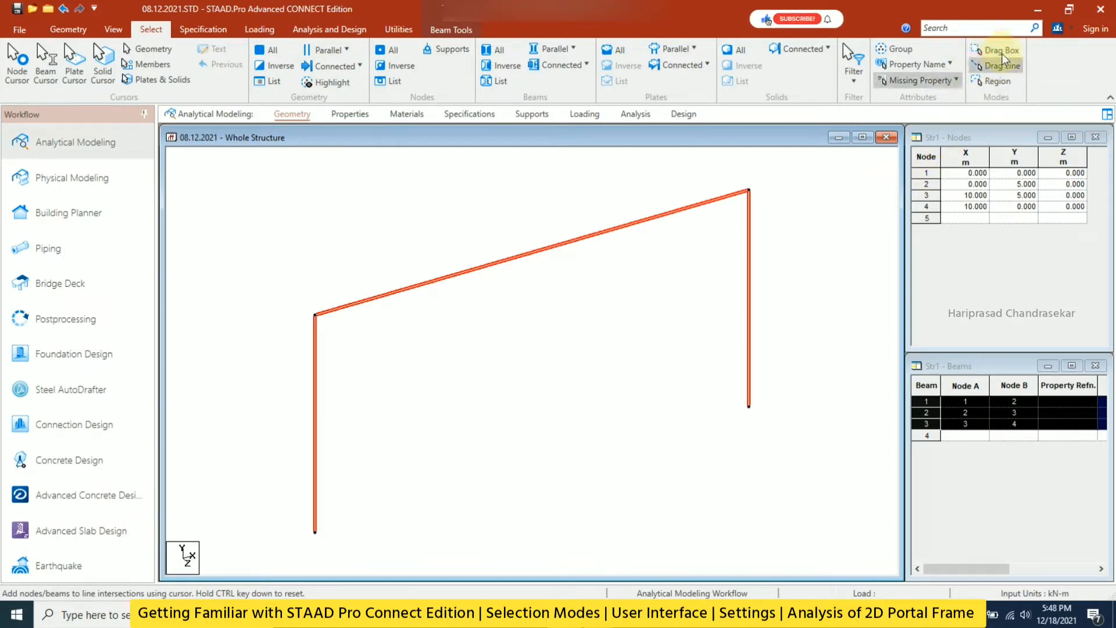
{"action": "left_click", "coordinate": [820, 230]}
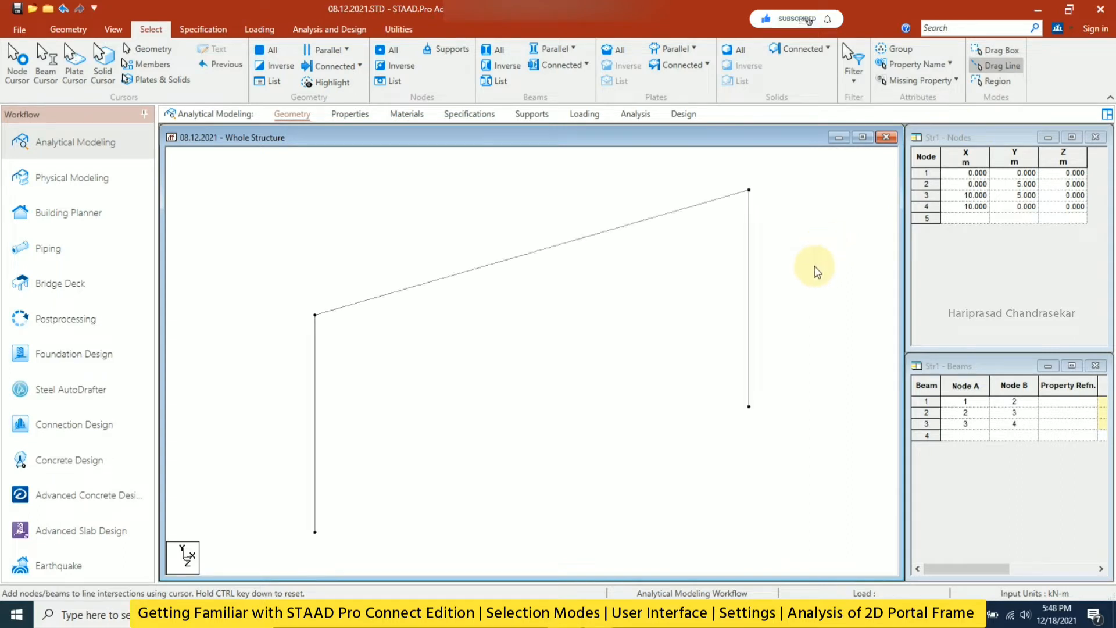
{"action": "left_click_drag", "start_coordinate": [448, 221], "coordinate": [809, 327]}
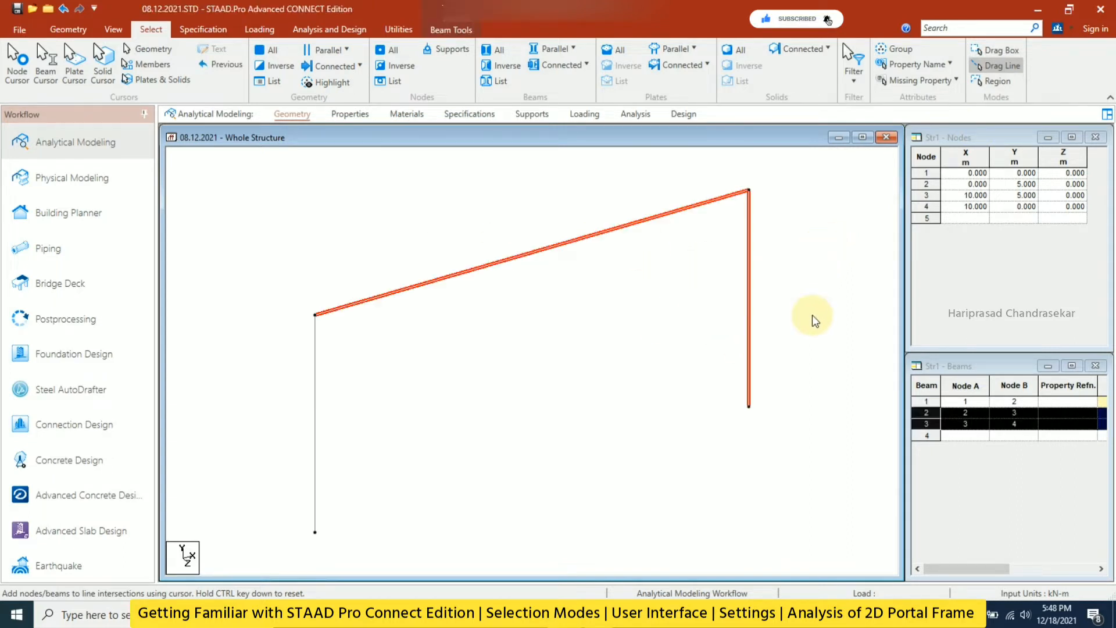
{"action": "left_click", "coordinate": [822, 297]}
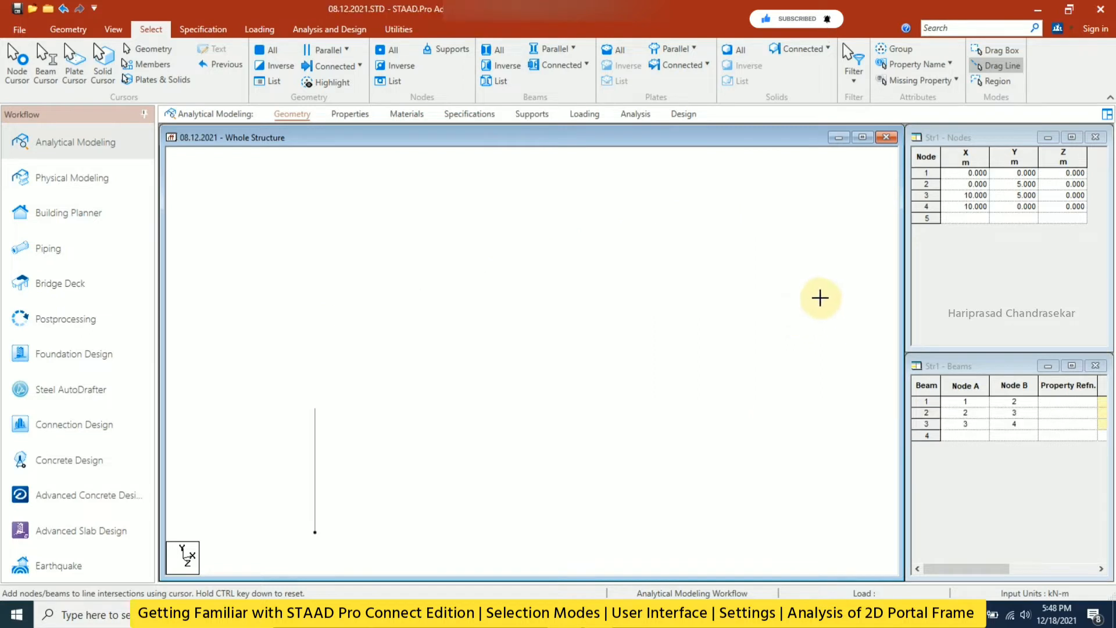
{"action": "left_click_drag", "start_coordinate": [818, 298], "coordinate": [434, 230]}
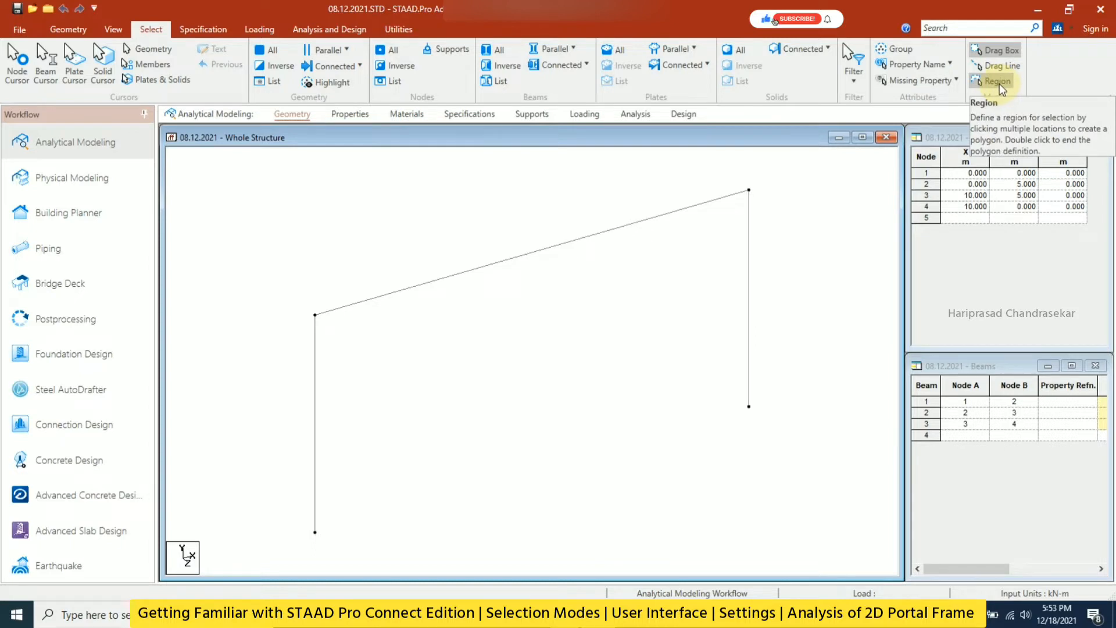
- Use Region selection to enclose the top beam and the column at X = 10 m in a polygon, and clear the selection
{"action": "left_click", "coordinate": [999, 85]}
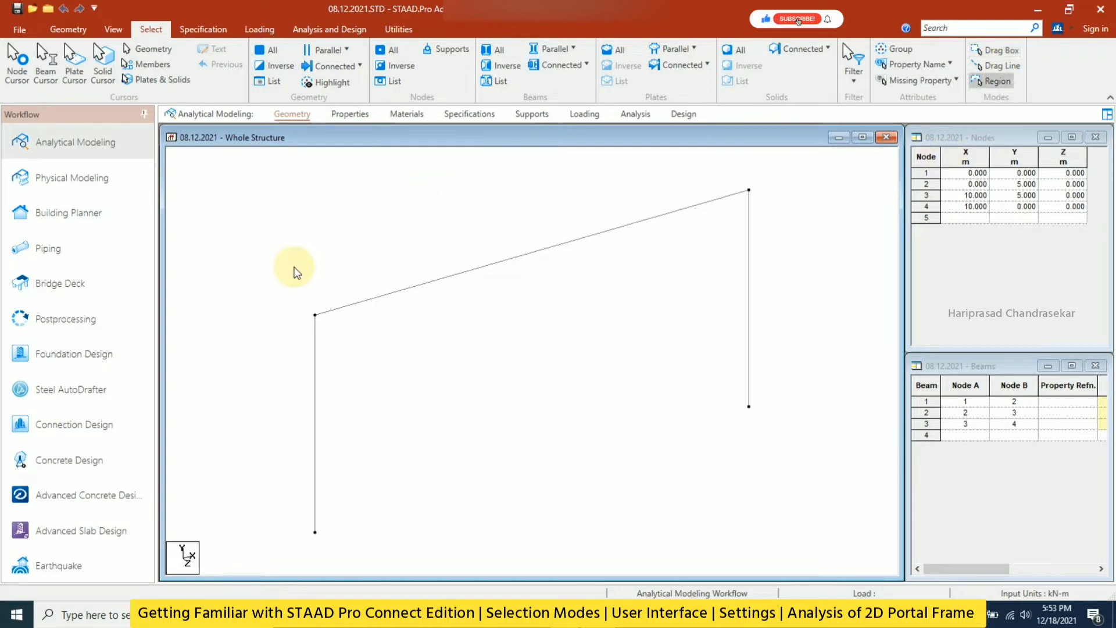
{"action": "left_click", "coordinate": [254, 302]}
{"action": "left_click", "coordinate": [380, 219]}
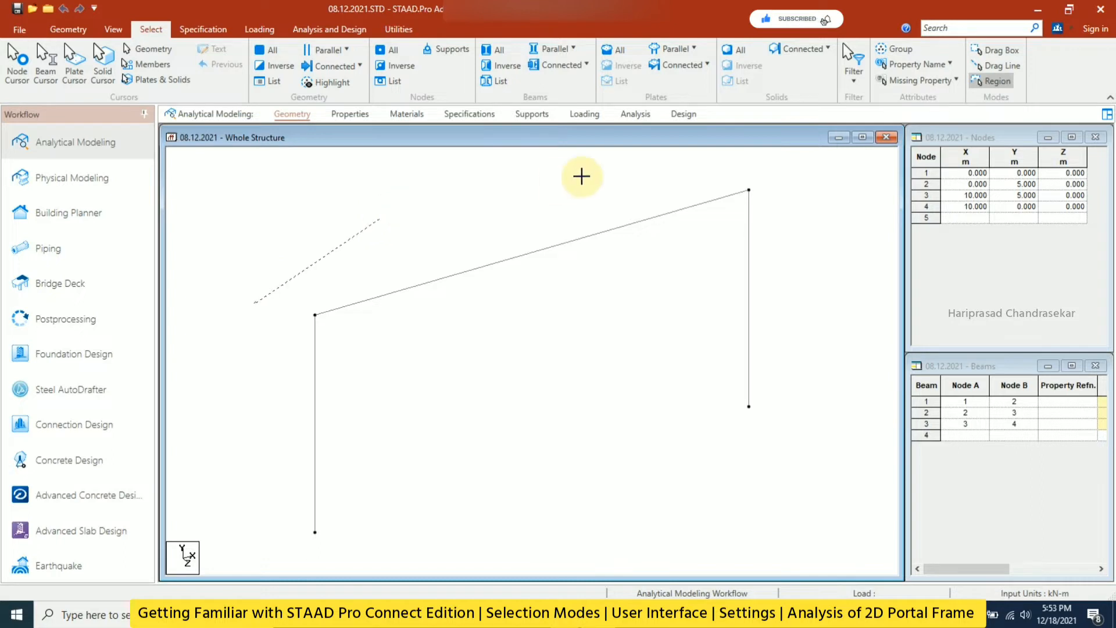
{"action": "left_click", "coordinate": [766, 165]}
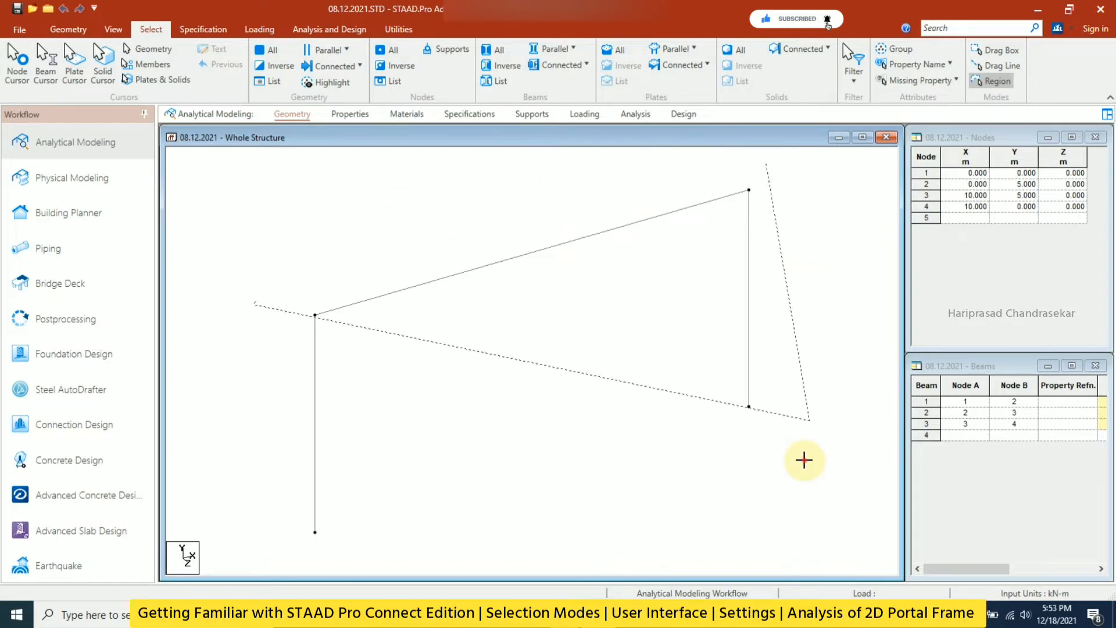
{"action": "left_click", "coordinate": [803, 459]}
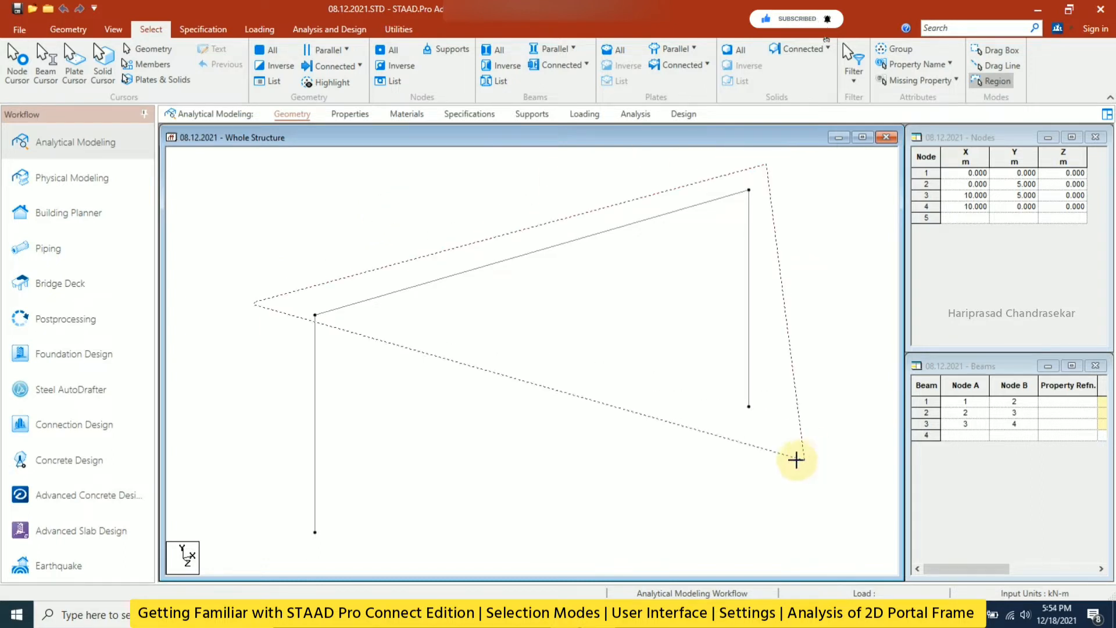
{"action": "double_click", "coordinate": [546, 384]}
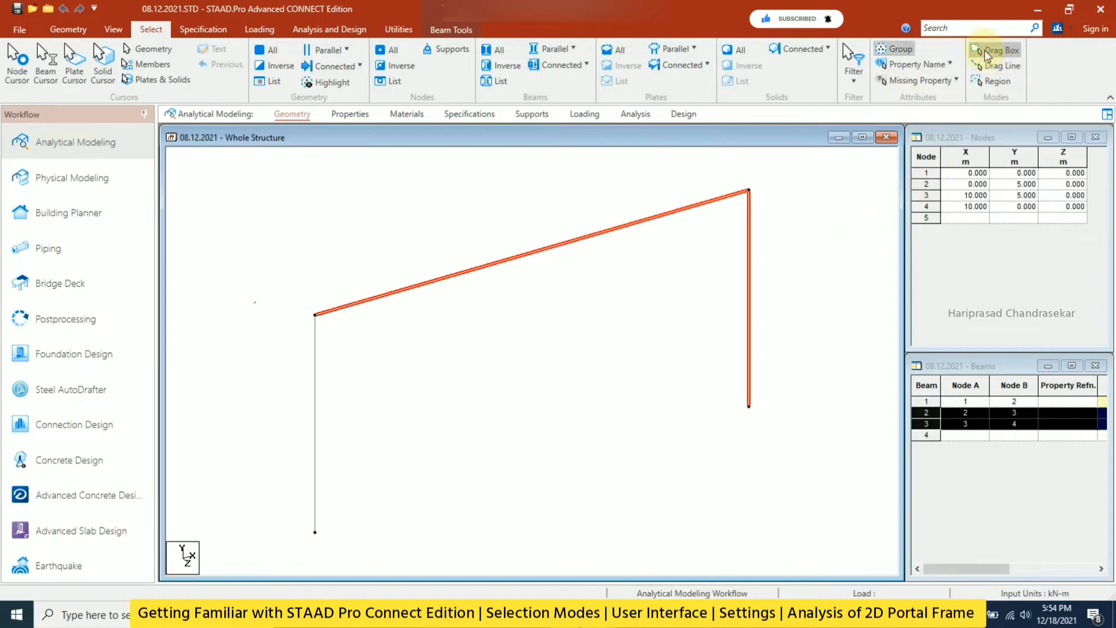
{"action": "left_click", "coordinate": [789, 175]}
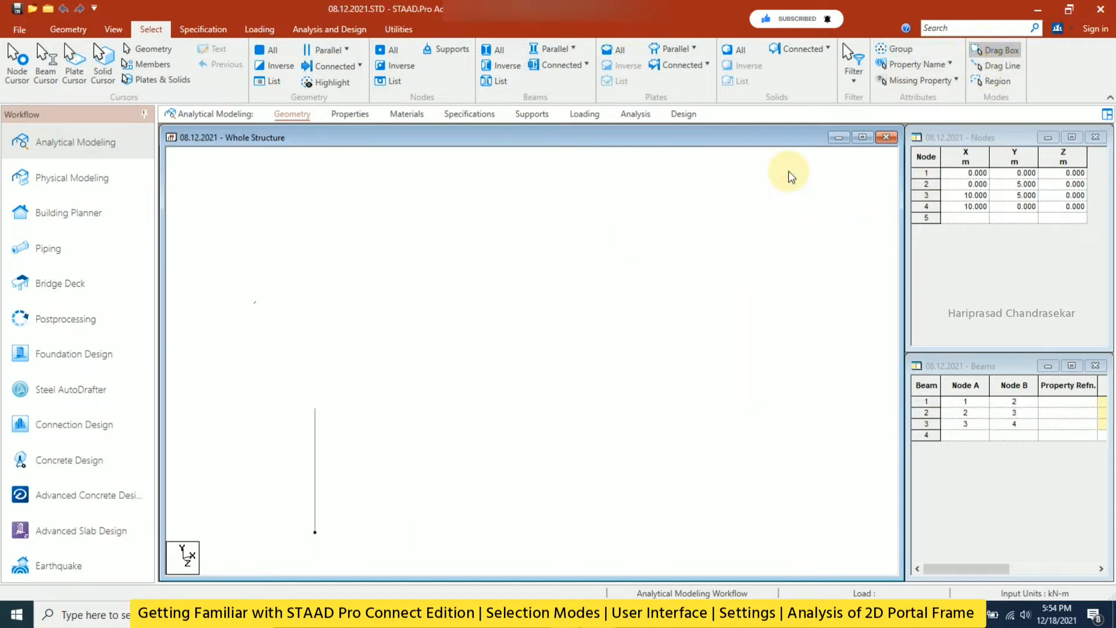
- Create a fixed support definition and make it the active one in the list of supports
{"action": "key", "text": "ctrl+a"}
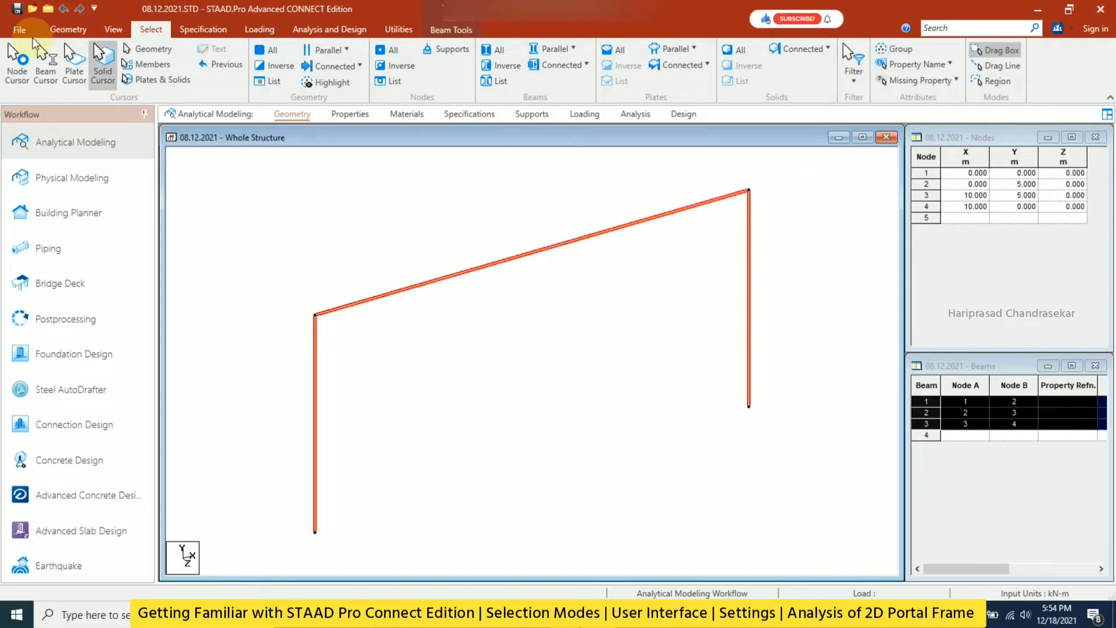
{"action": "left_click", "coordinate": [55, 32]}
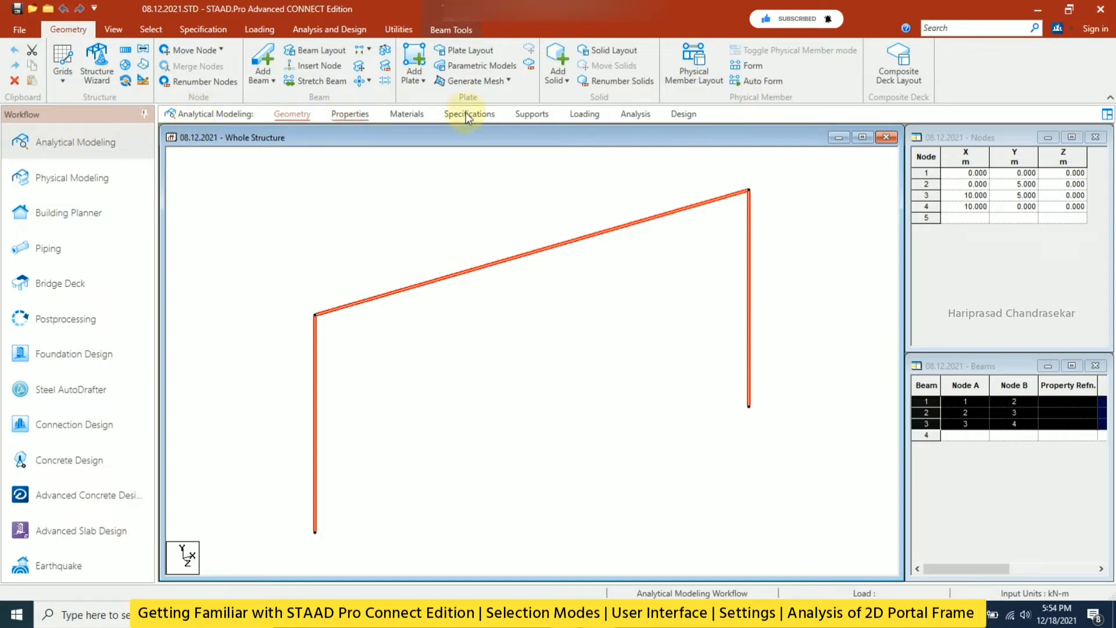
{"action": "left_click", "coordinate": [536, 113]}
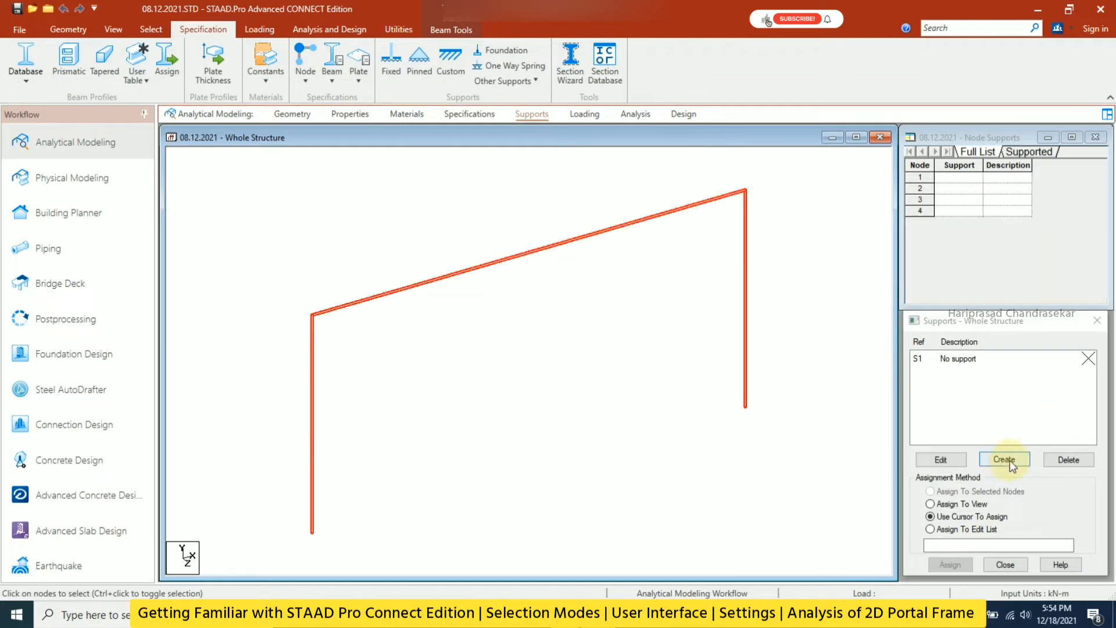
{"action": "left_click", "coordinate": [1007, 458]}
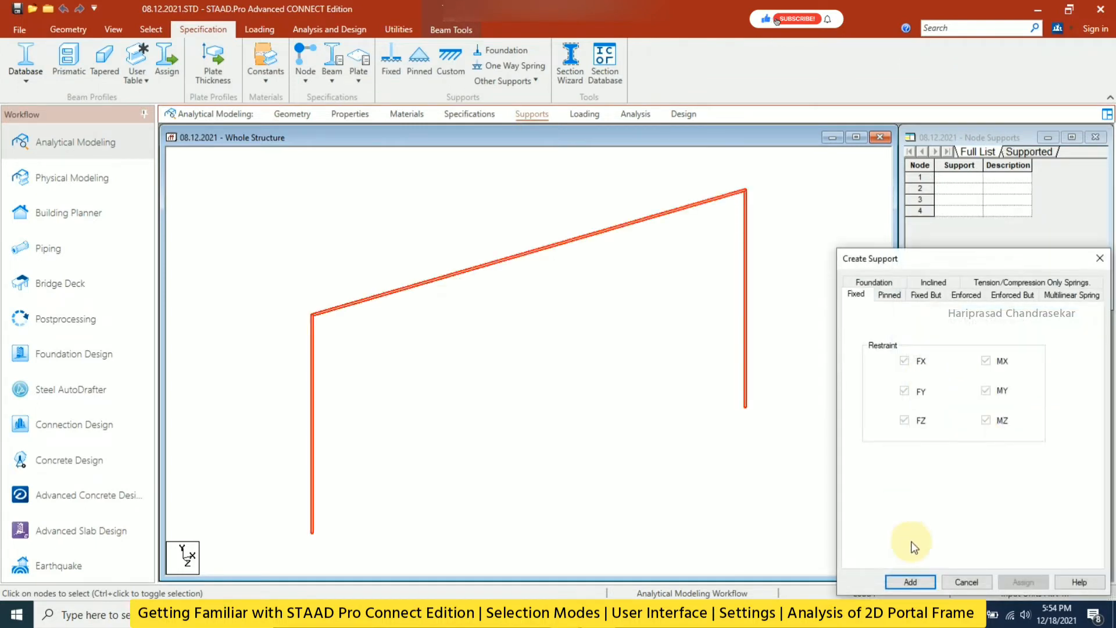
{"action": "key", "text": "Return"}
{"action": "left_click", "coordinate": [958, 373]}
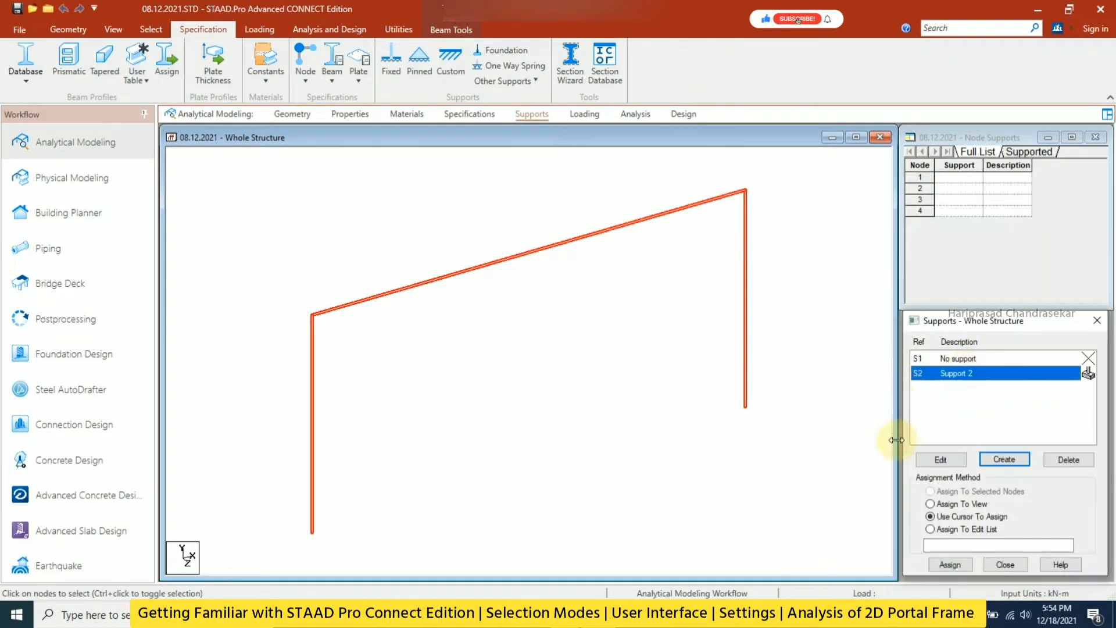
- Select the base nodes of both columns and assign the fixed support to them
{"action": "left_click", "coordinate": [311, 531]}
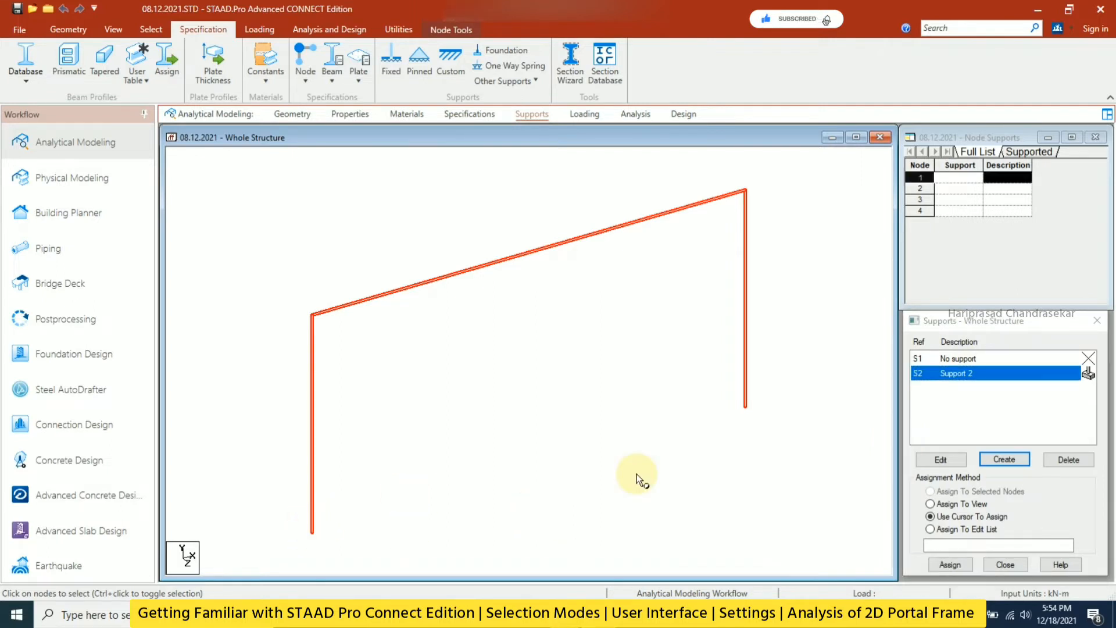
{"action": "left_click", "coordinate": [747, 408]}
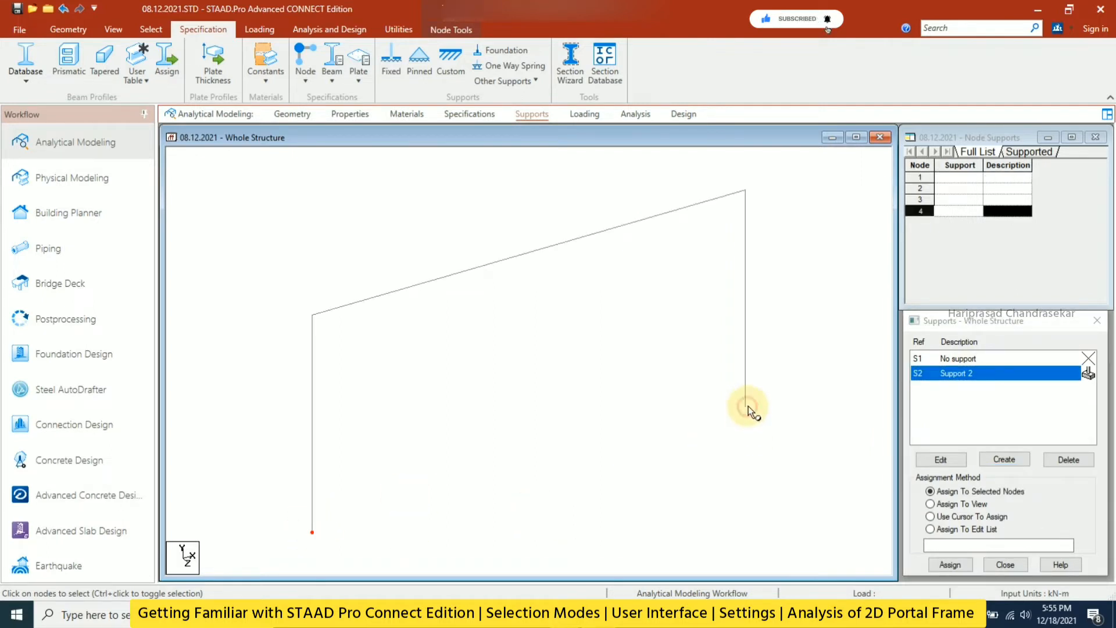
{"action": "left_click", "coordinate": [747, 407], "text": "ctrl"}
{"action": "left_click", "coordinate": [747, 403], "text": "ctrl"}
{"action": "left_click", "coordinate": [949, 563]}
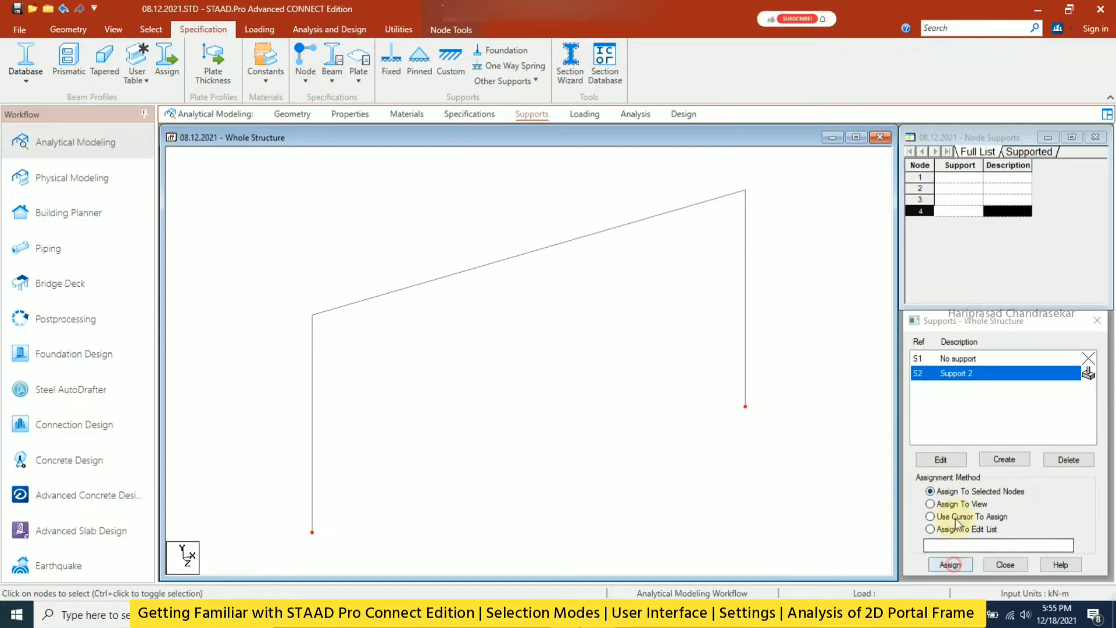
{"action": "left_click", "coordinate": [1014, 484]}
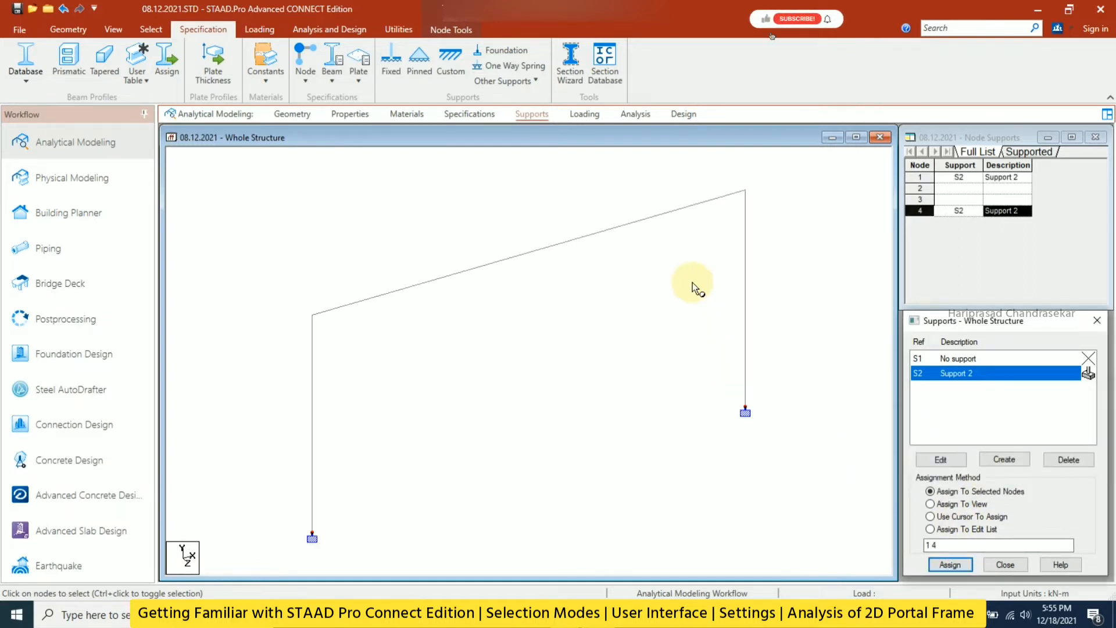
- Define a rectangular concrete section with YD 0.23 m and ZD 0.23 m, and assign it to all three members
{"action": "left_click", "coordinate": [360, 119]}
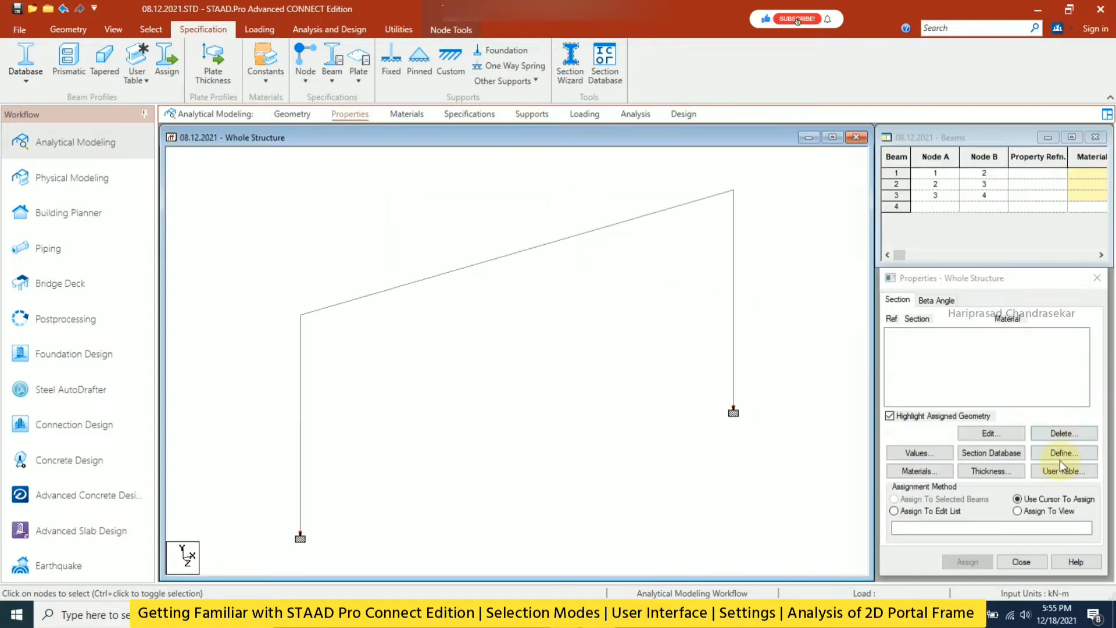
{"action": "left_click", "coordinate": [1060, 453]}
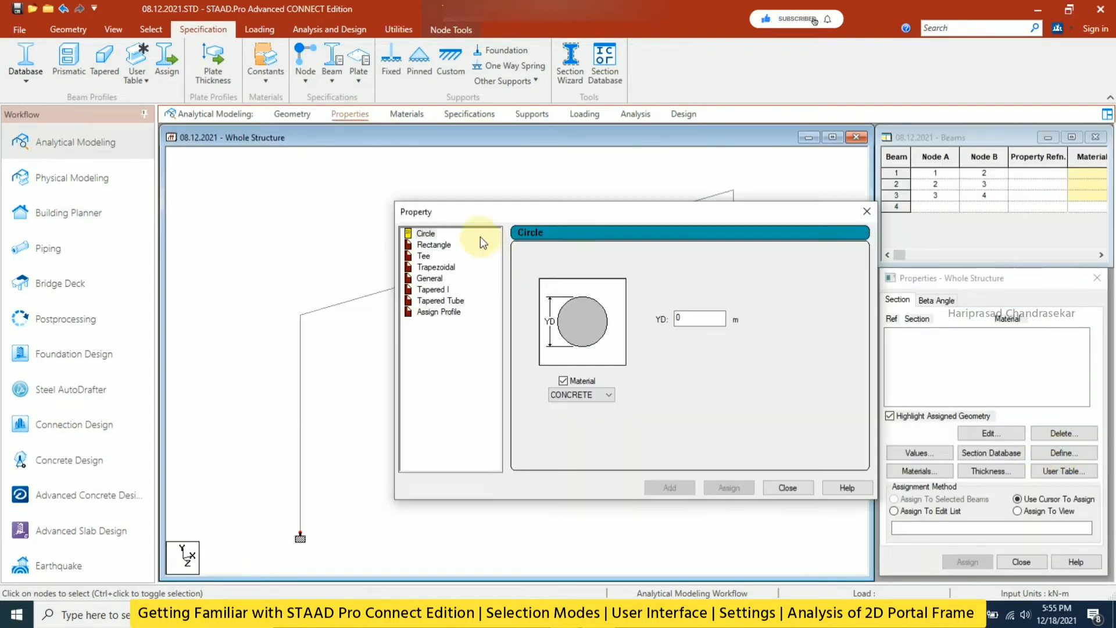
{"action": "left_click", "coordinate": [442, 249]}
{"action": "left_click", "coordinate": [690, 310]}
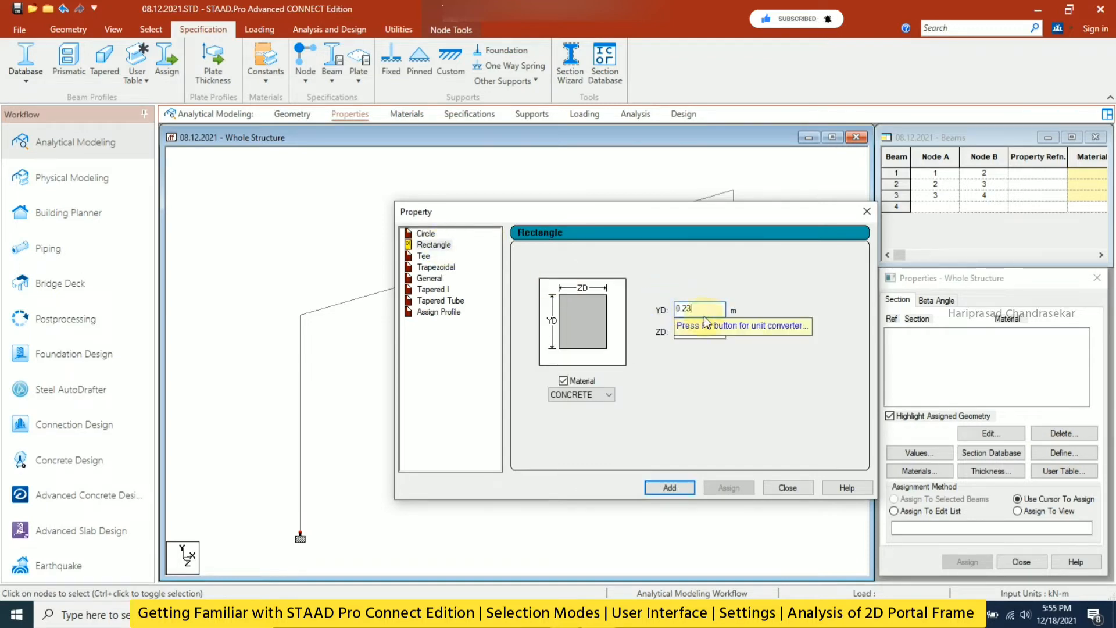
{"action": "left_click", "coordinate": [692, 332]}
{"action": "type", "text": "0.23"}
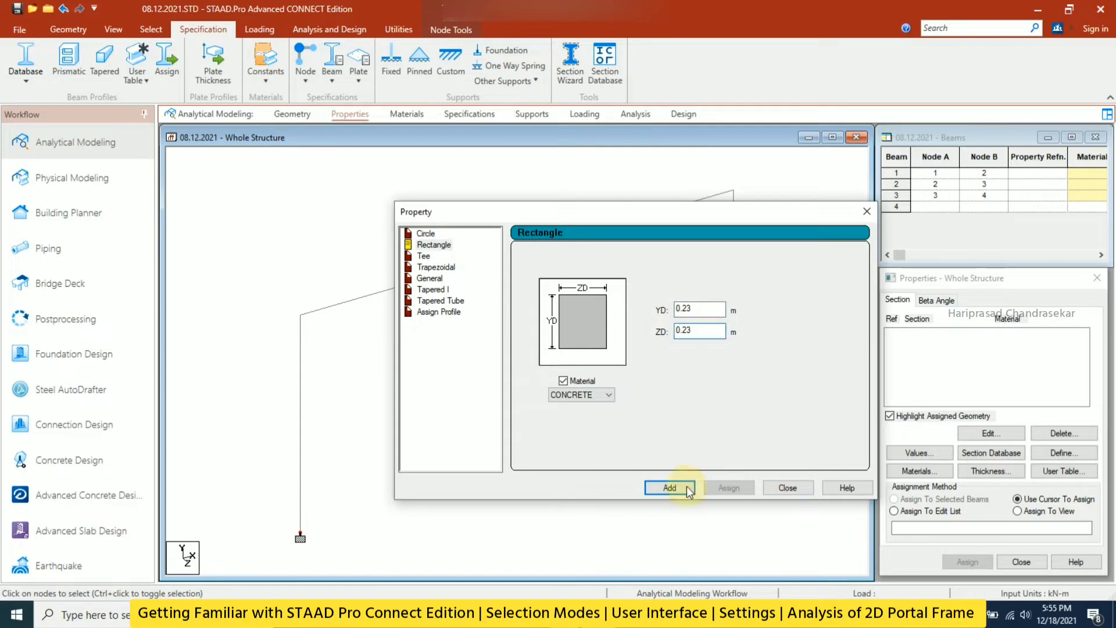
{"action": "left_click", "coordinate": [670, 488]}
{"action": "left_click", "coordinate": [775, 487]}
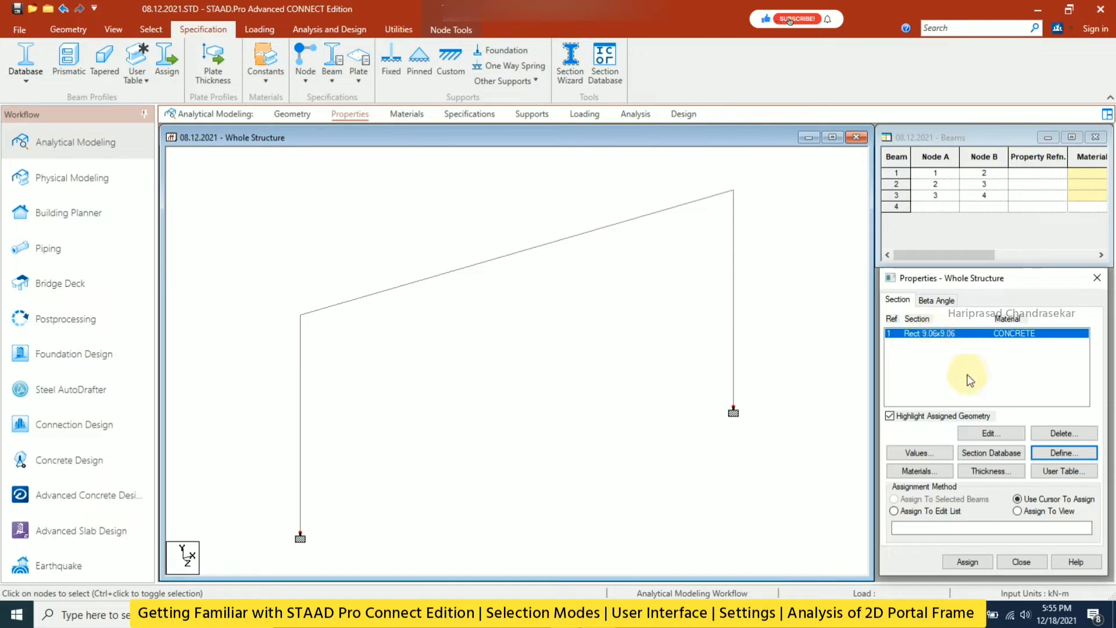
{"action": "left_click", "coordinate": [975, 564]}
{"action": "key", "text": "Return"}
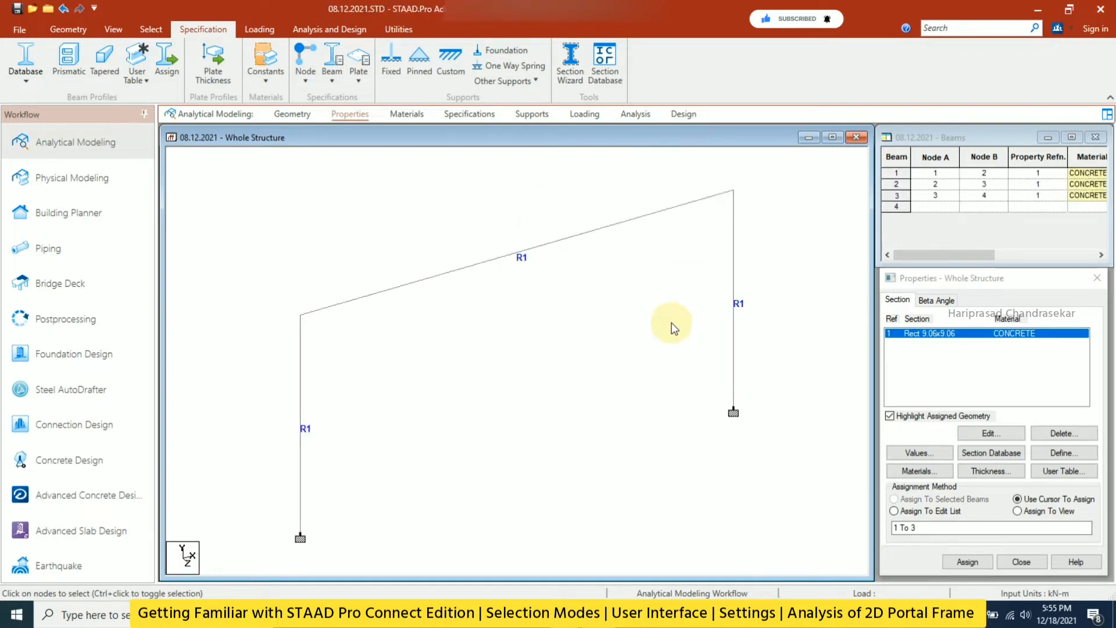
- Add primary load case 1 with loading type Dead and the title DL
{"action": "left_click", "coordinate": [585, 114]}
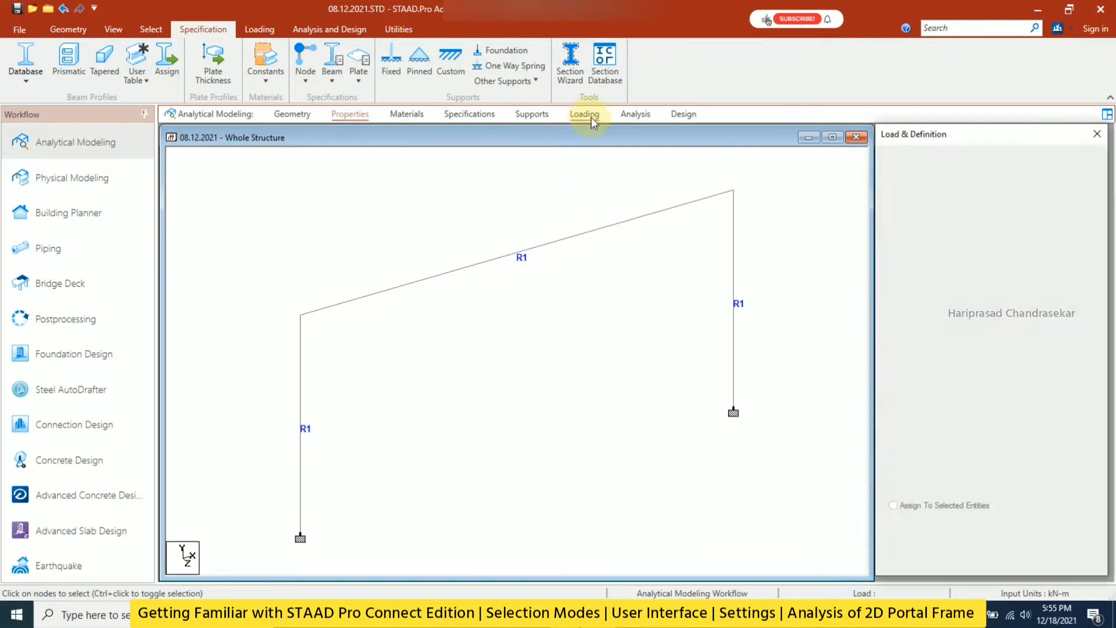
{"action": "left_click", "coordinate": [947, 167]}
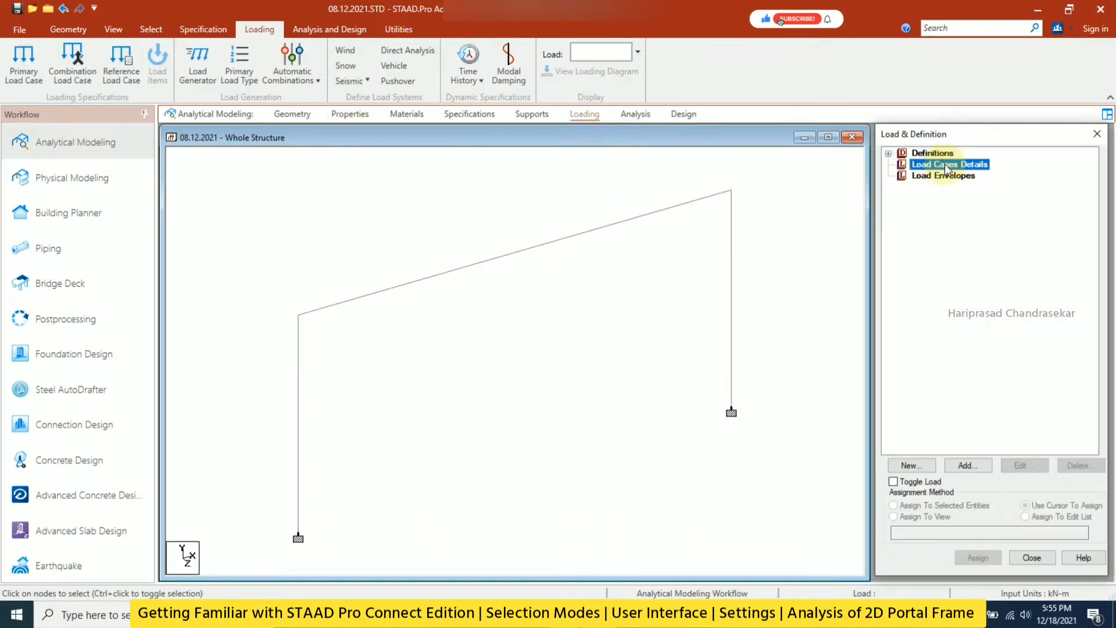
{"action": "left_click", "coordinate": [981, 464]}
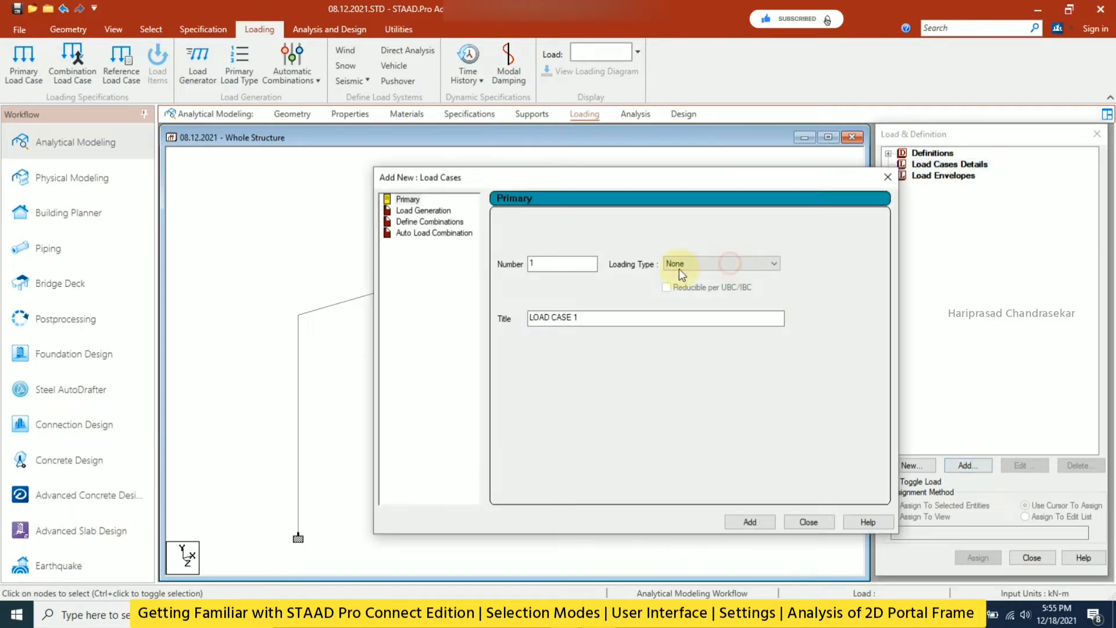
{"action": "left_click", "coordinate": [680, 266]}
{"action": "left_click", "coordinate": [676, 277]}
{"action": "triple_click", "coordinate": [605, 319]}
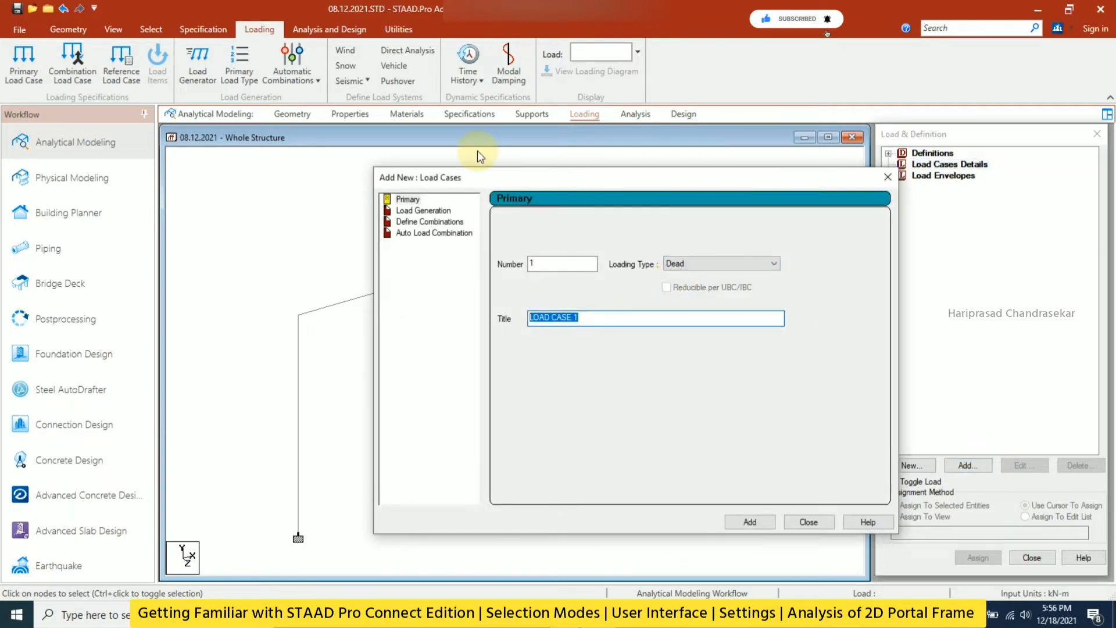
{"action": "type", "text": "DL"}
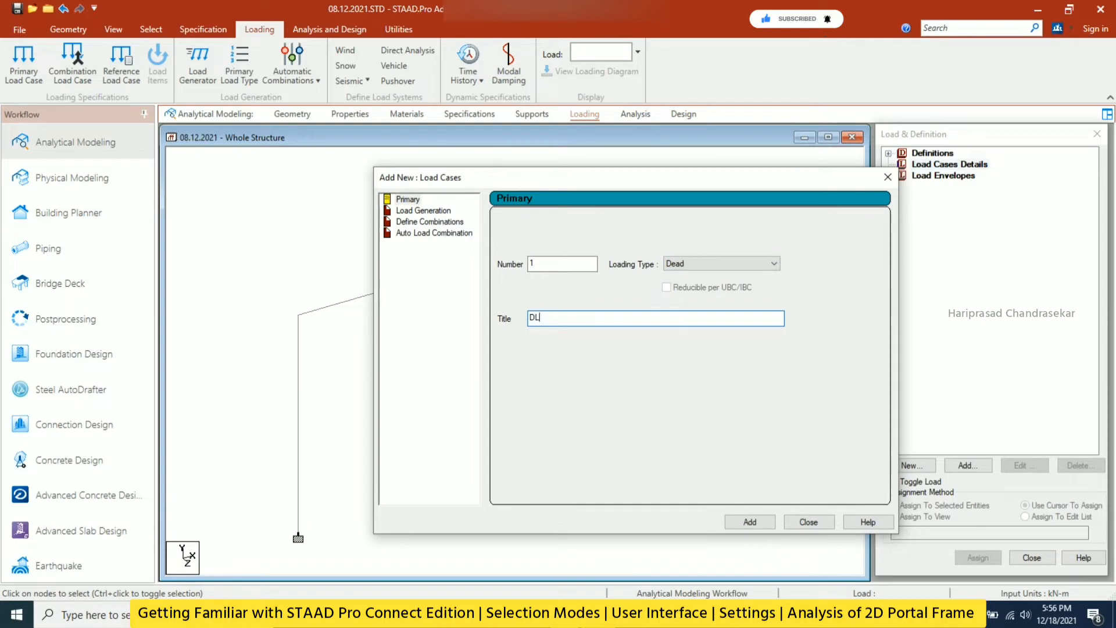
{"action": "left_click", "coordinate": [750, 522]}
- Add primary load case 2 with loading type Live and the title LL
{"action": "left_click", "coordinate": [705, 267]}
{"action": "left_click", "coordinate": [698, 284]}
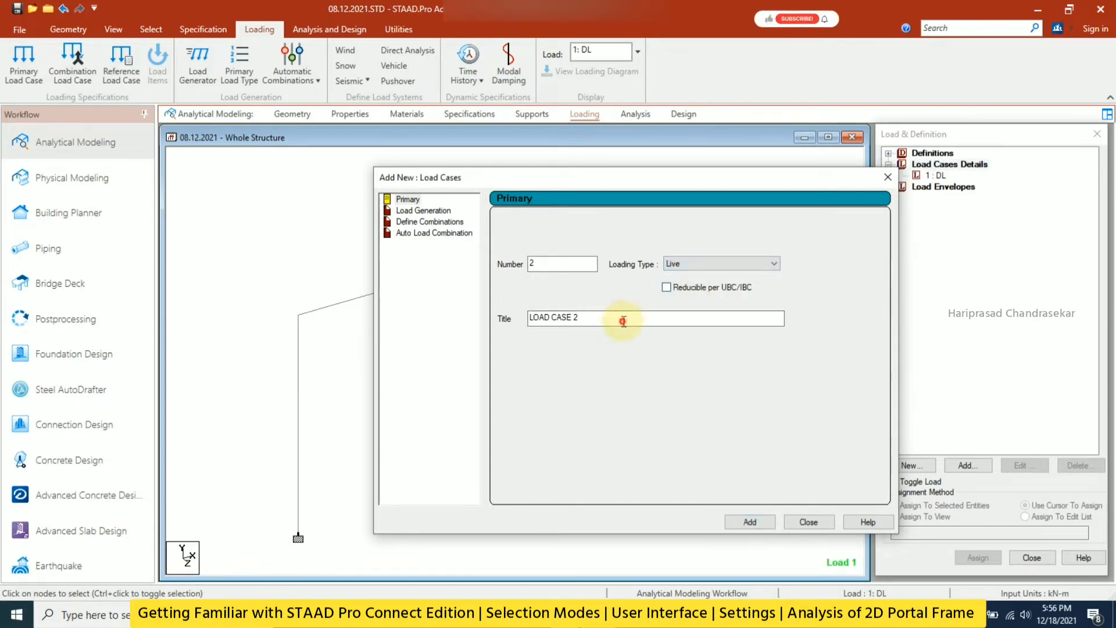
{"action": "triple_click", "coordinate": [623, 321]}
{"action": "type", "text": "LL"}
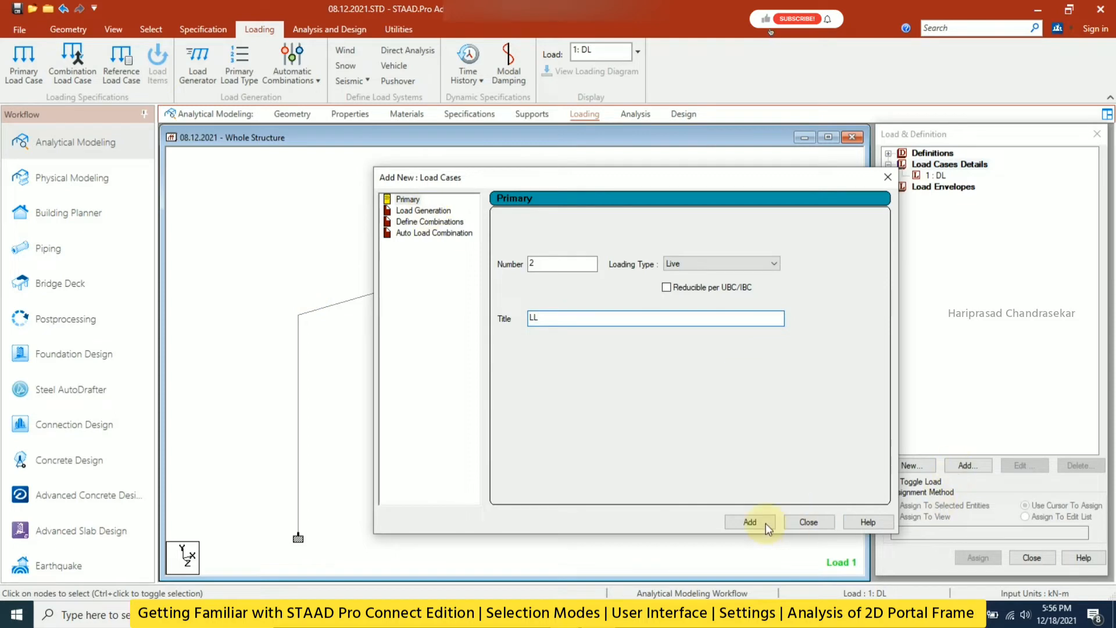
{"action": "left_click", "coordinate": [765, 523]}
{"action": "left_click", "coordinate": [801, 523]}
- Add a selfweight load in Y with factor -1 to load case DL and assign it to the whole view
{"action": "left_click", "coordinate": [937, 175]}
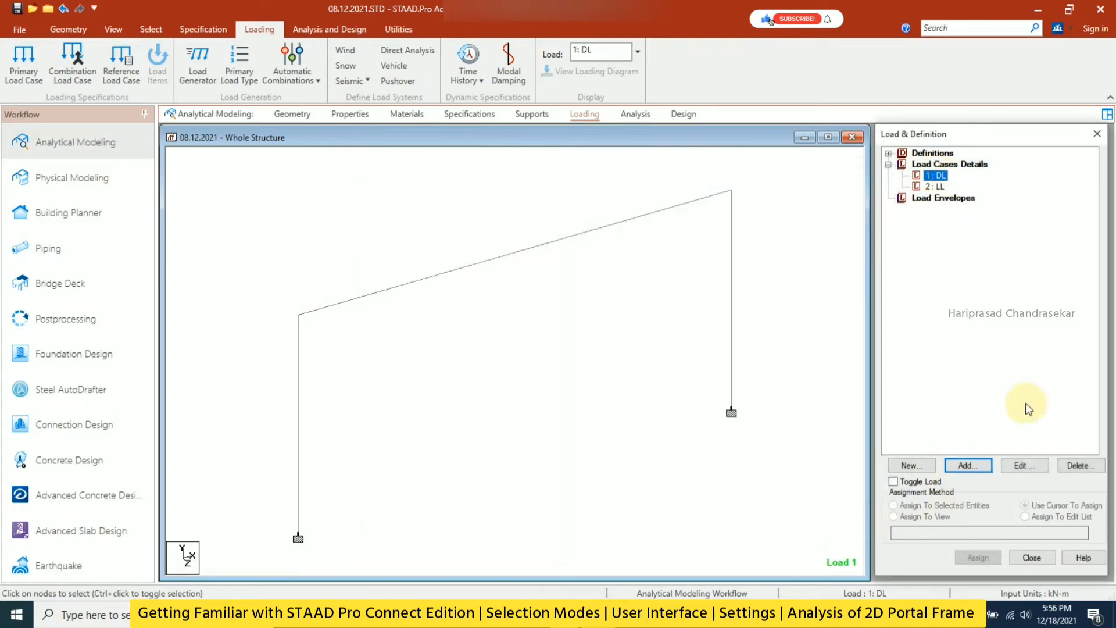
{"action": "left_click", "coordinate": [974, 462]}
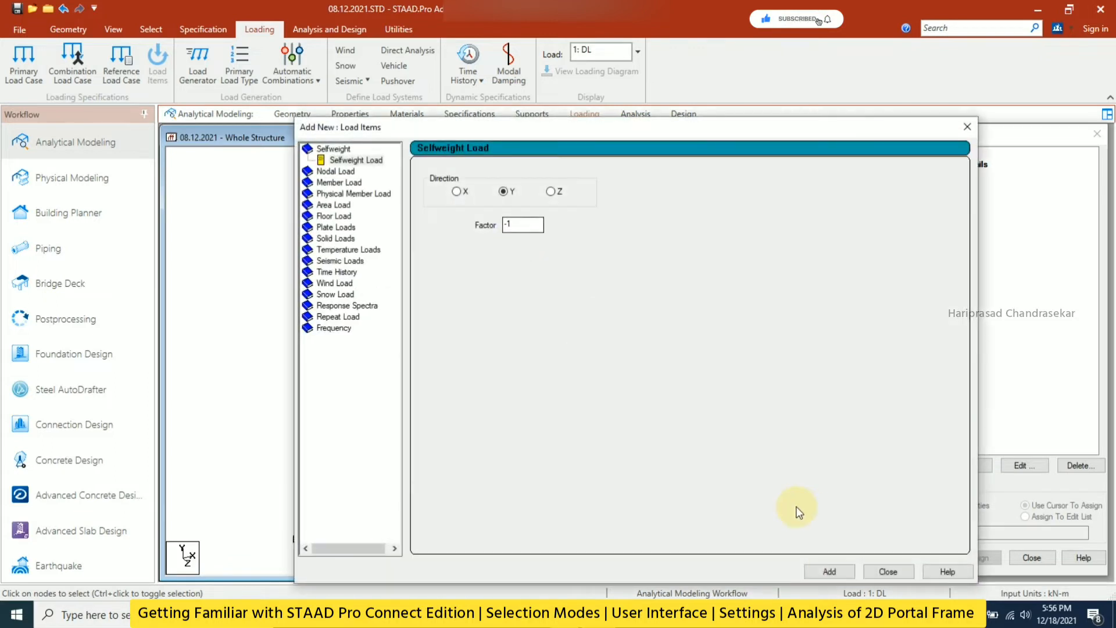
{"action": "left_click", "coordinate": [832, 568]}
{"action": "left_click", "coordinate": [882, 566]}
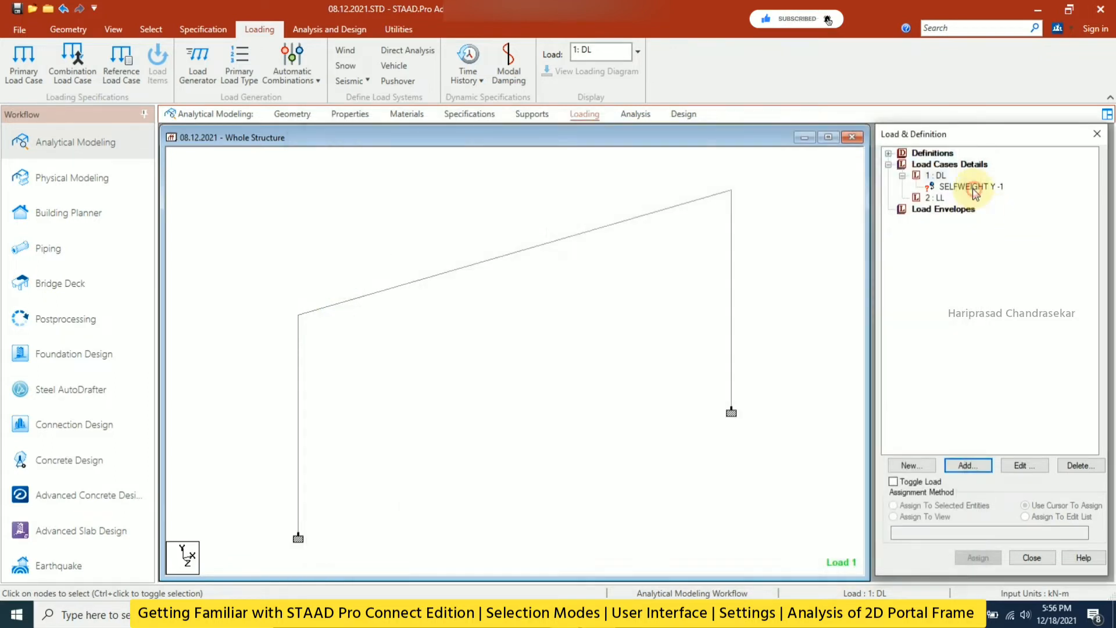
{"action": "left_click", "coordinate": [974, 187]}
{"action": "left_click", "coordinate": [940, 517]}
{"action": "left_click", "coordinate": [981, 554]}
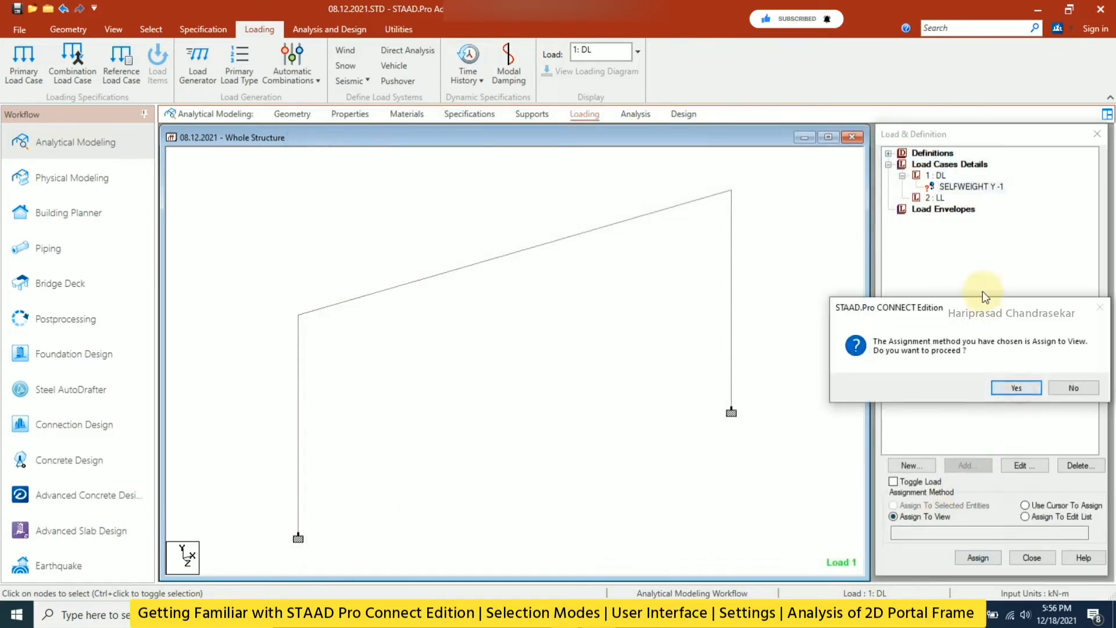
{"action": "left_click", "coordinate": [1010, 386]}
- Add a concentrated member force of -3.5 kN in the GY direction to load case LL
{"action": "left_click", "coordinate": [973, 465]}
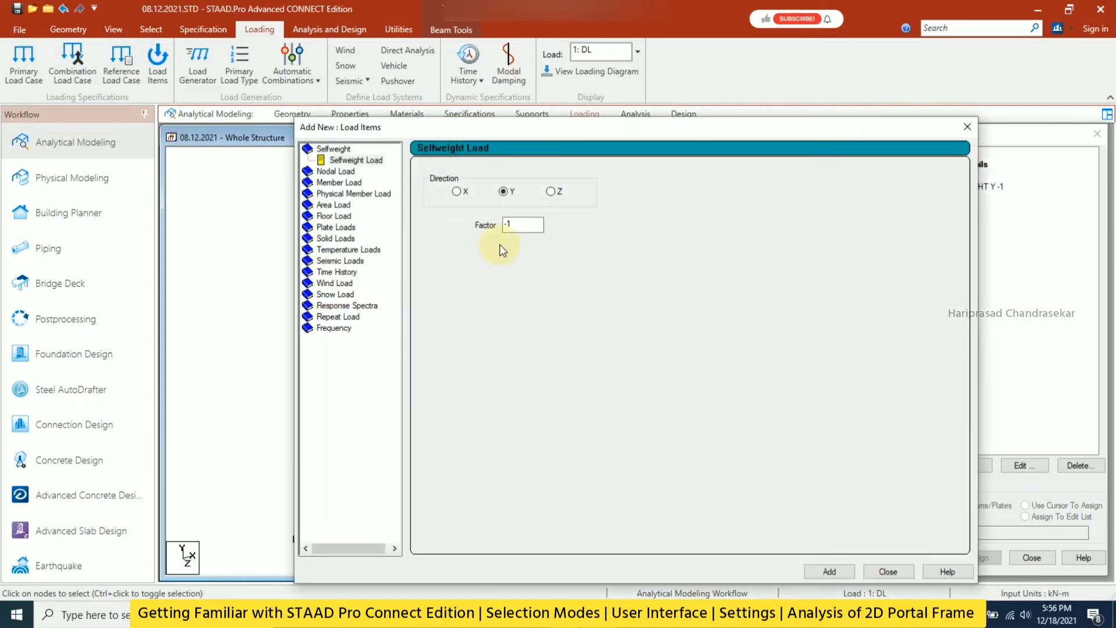
{"action": "left_click", "coordinate": [342, 183]}
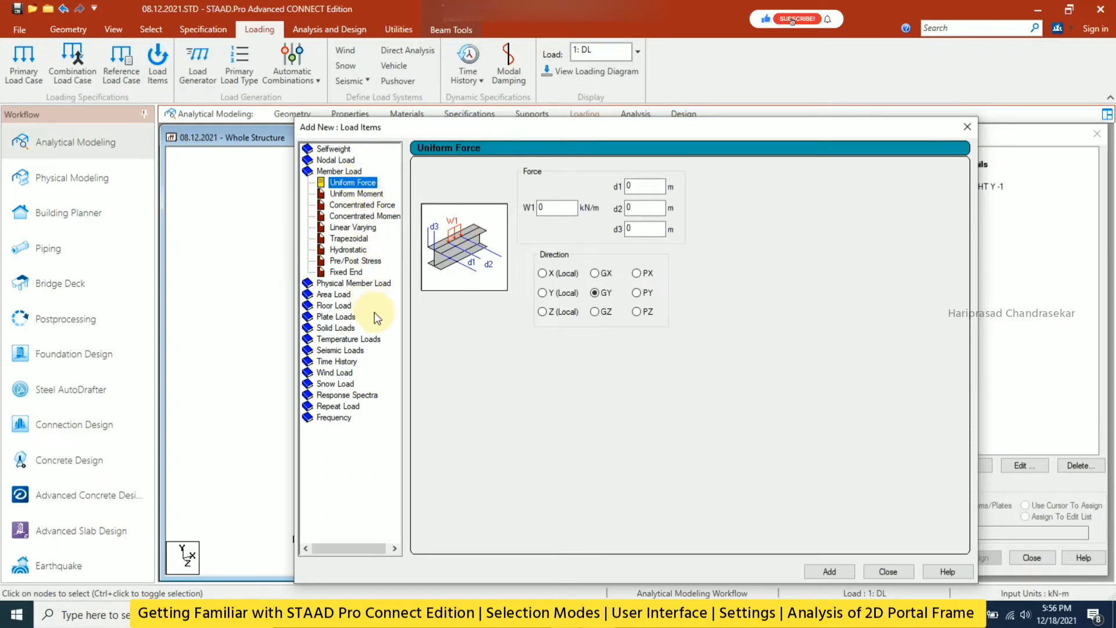
{"action": "left_click", "coordinate": [375, 205]}
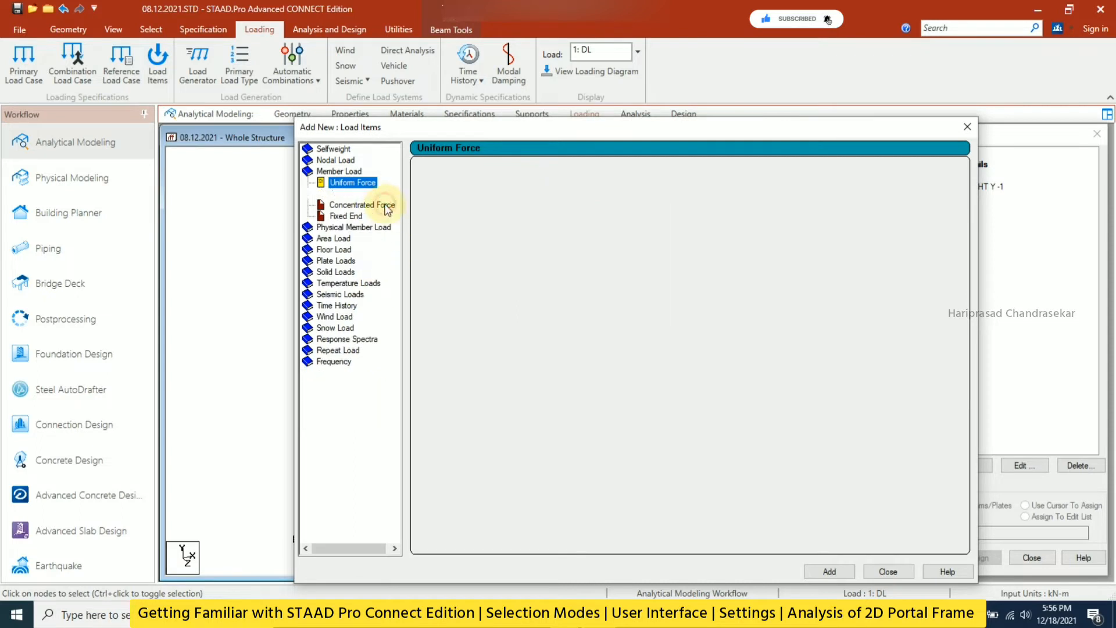
{"action": "double_click", "coordinate": [549, 207]}
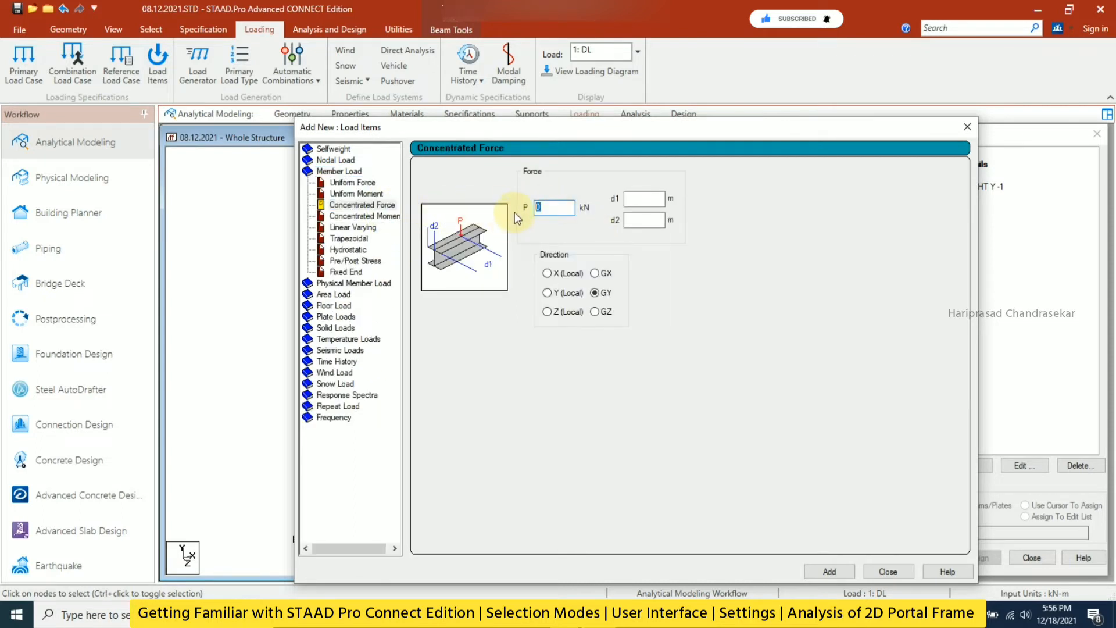
{"action": "type", "text": "-3.5"}
{"action": "left_click", "coordinate": [829, 571]}
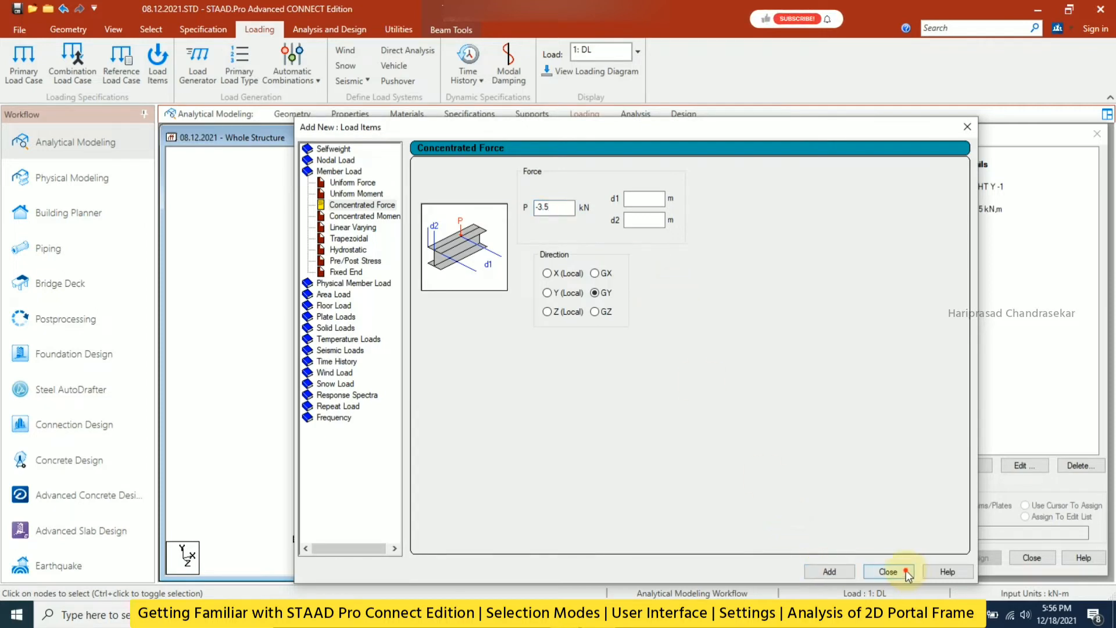
{"action": "left_click", "coordinate": [905, 571]}
- Assign the concentrated force of load case LL to the top beam using Assign To Selected Beams
{"action": "left_click", "coordinate": [981, 209]}
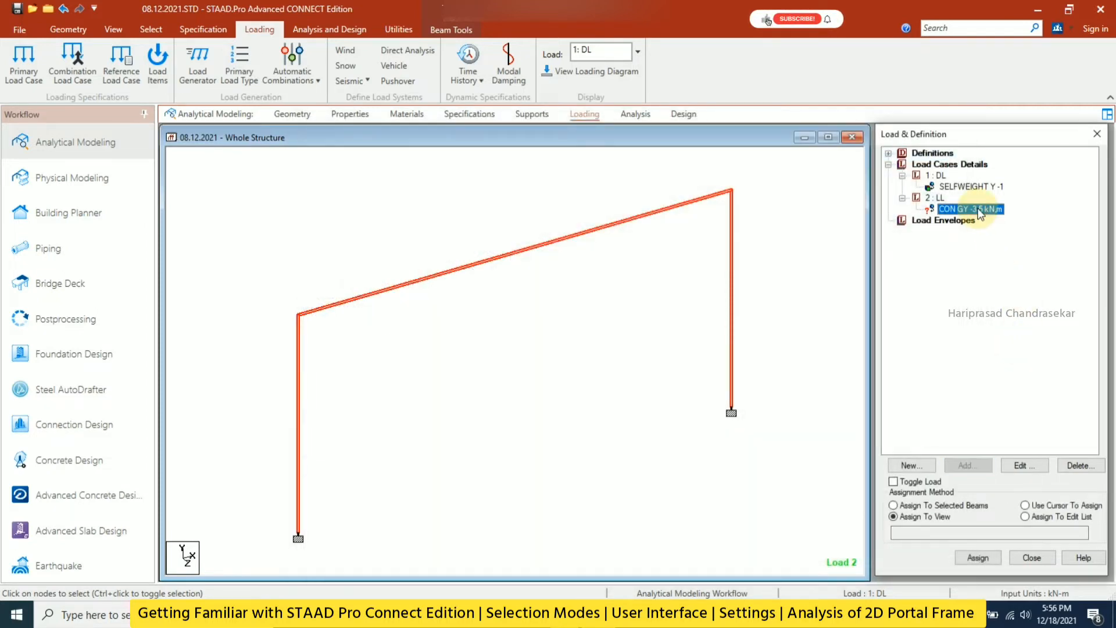
{"action": "left_click", "coordinate": [633, 220]}
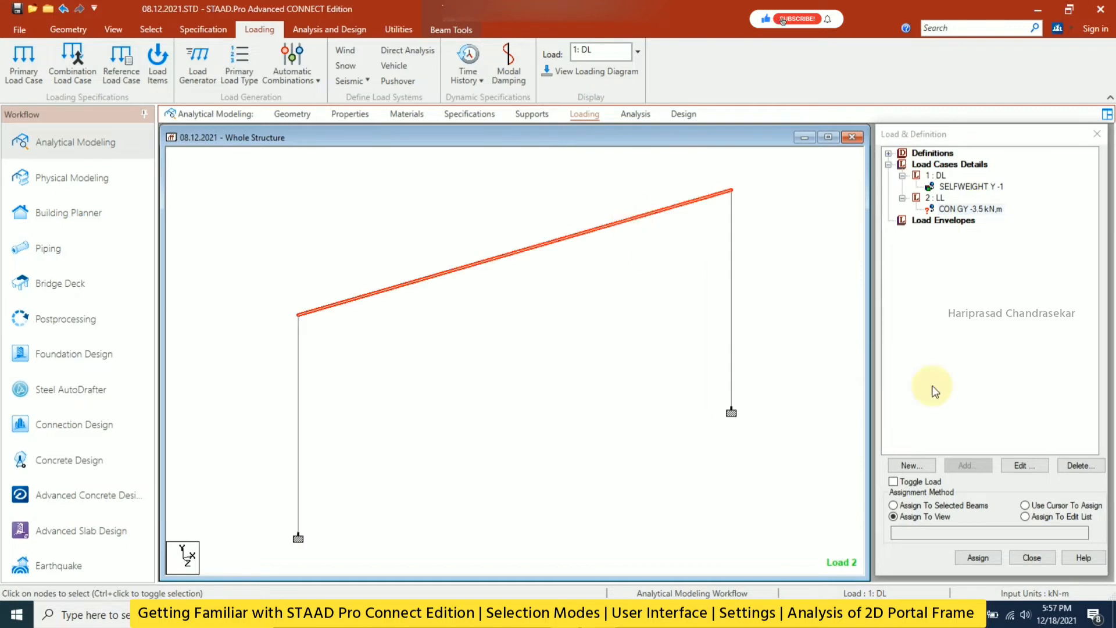
{"action": "left_click", "coordinate": [936, 507]}
{"action": "left_click", "coordinate": [980, 555]}
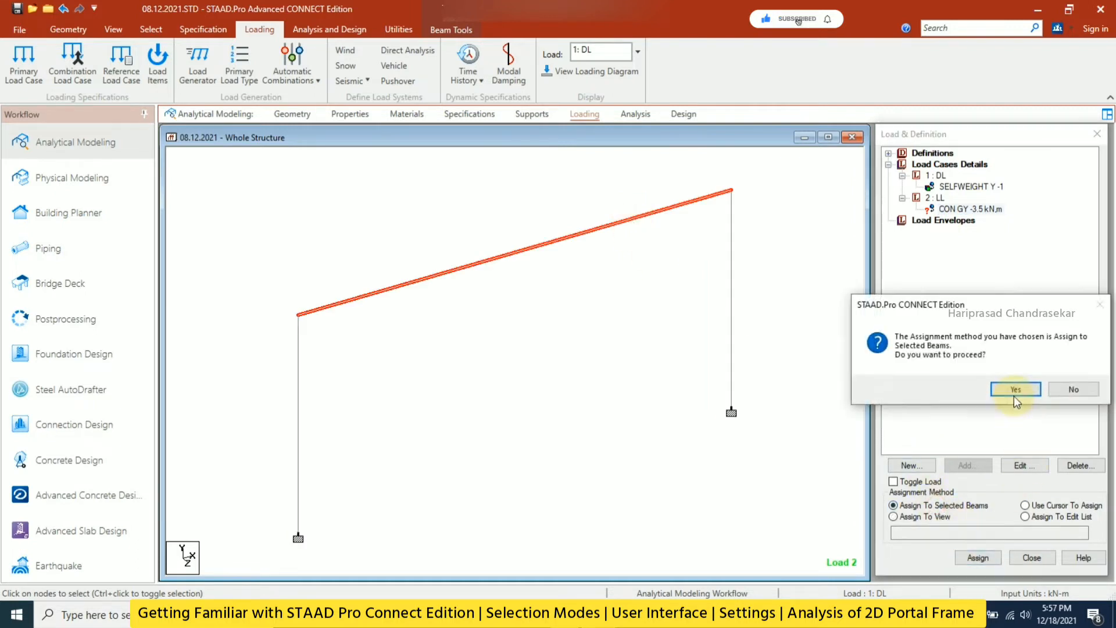
{"action": "left_click", "coordinate": [1014, 389]}
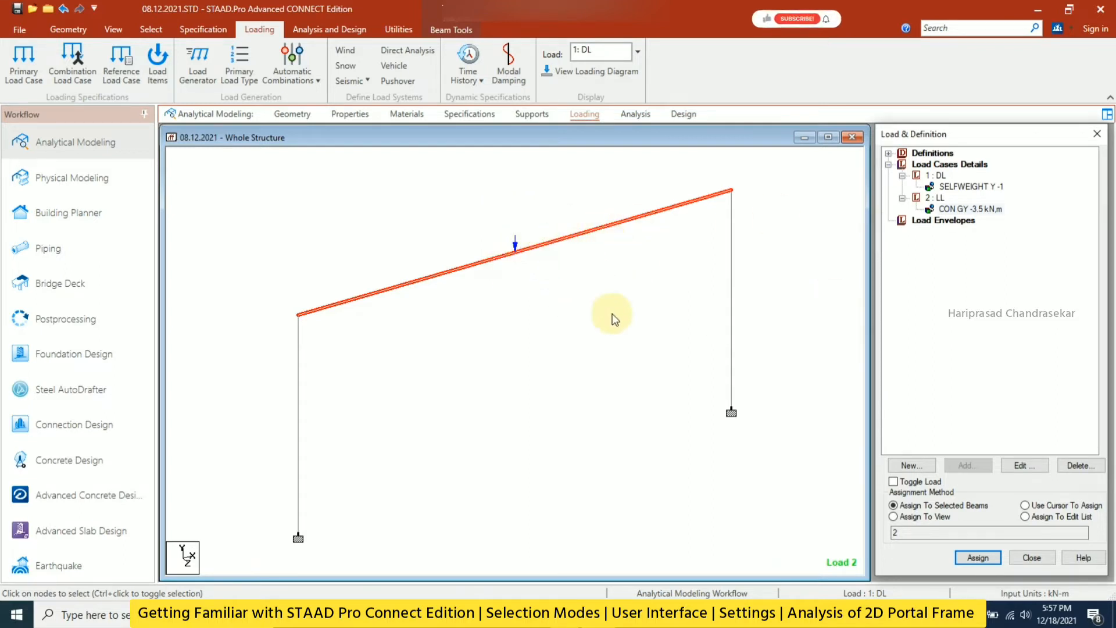
- Add a Perform Analysis command with the print option All
{"action": "left_click", "coordinate": [637, 115]}
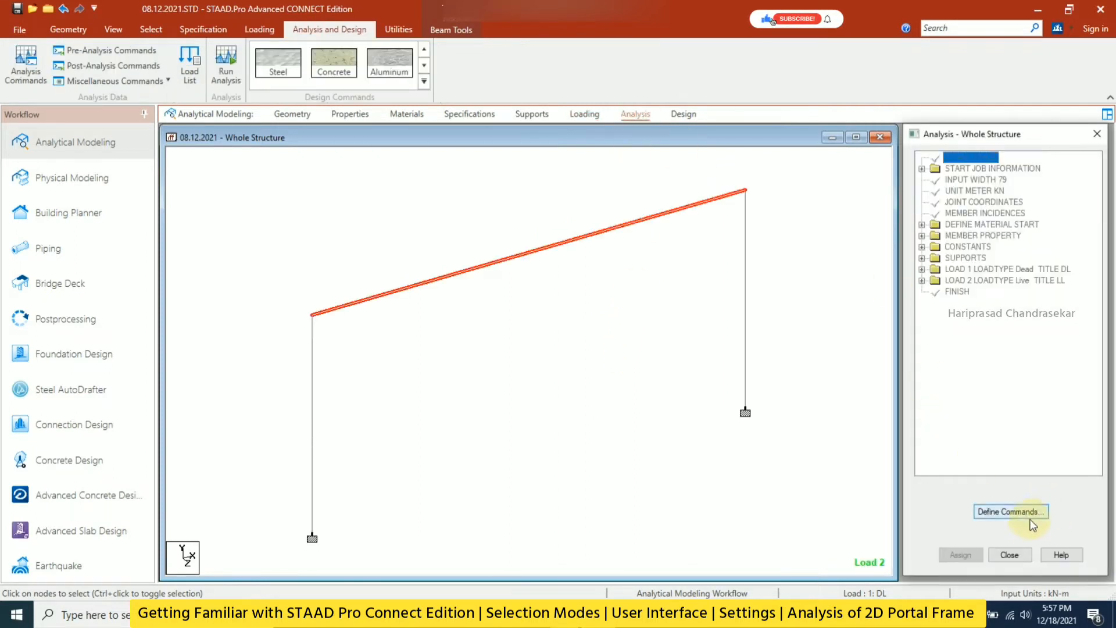
{"action": "left_click", "coordinate": [1012, 514]}
{"action": "left_click", "coordinate": [572, 397]}
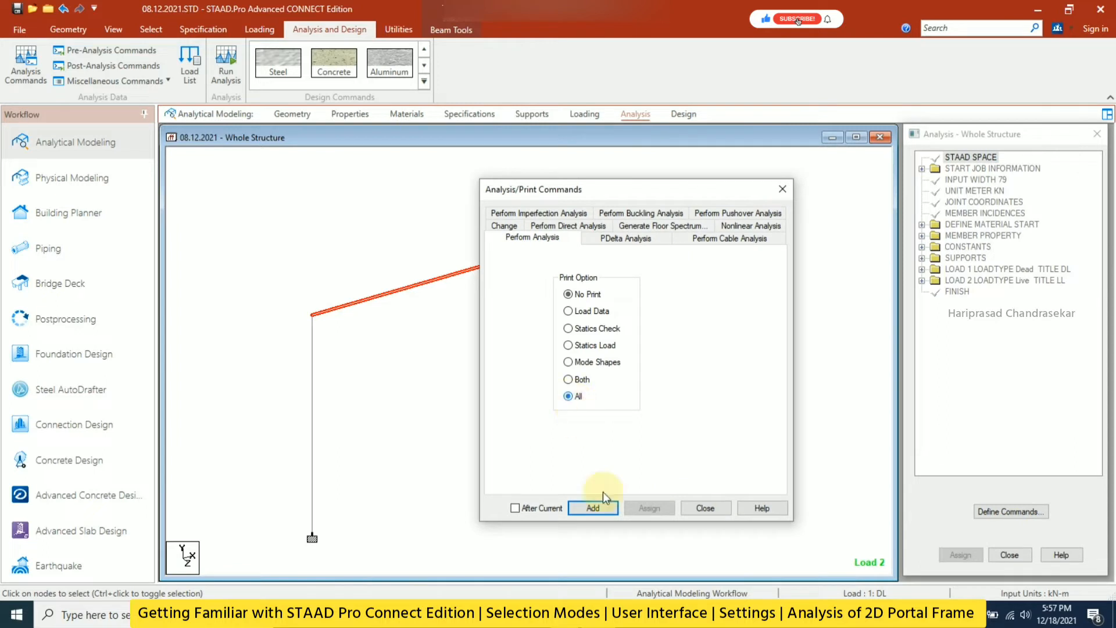
{"action": "left_click", "coordinate": [604, 509]}
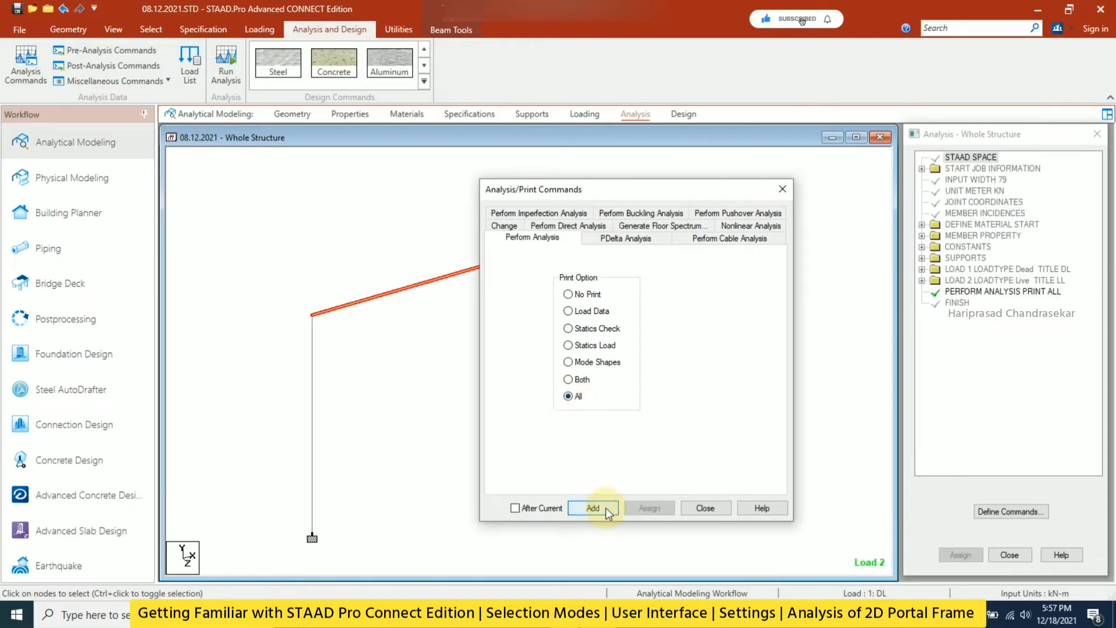
{"action": "left_click", "coordinate": [703, 509]}
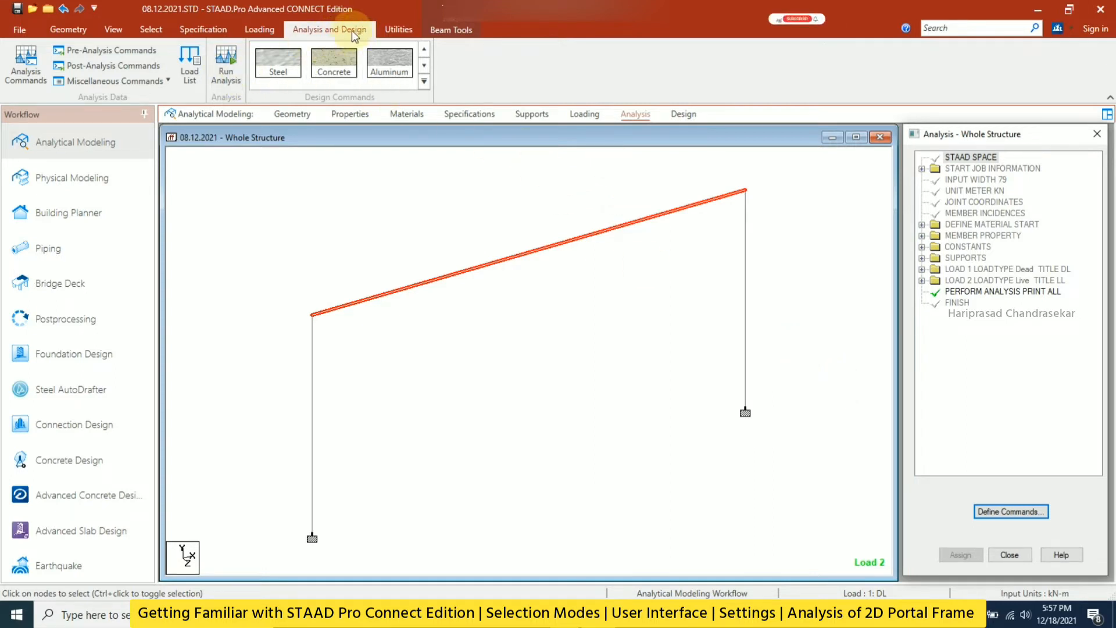
- Run the analysis of the portal frame, saving the modified structure, and open the output file
{"action": "left_click", "coordinate": [225, 65]}
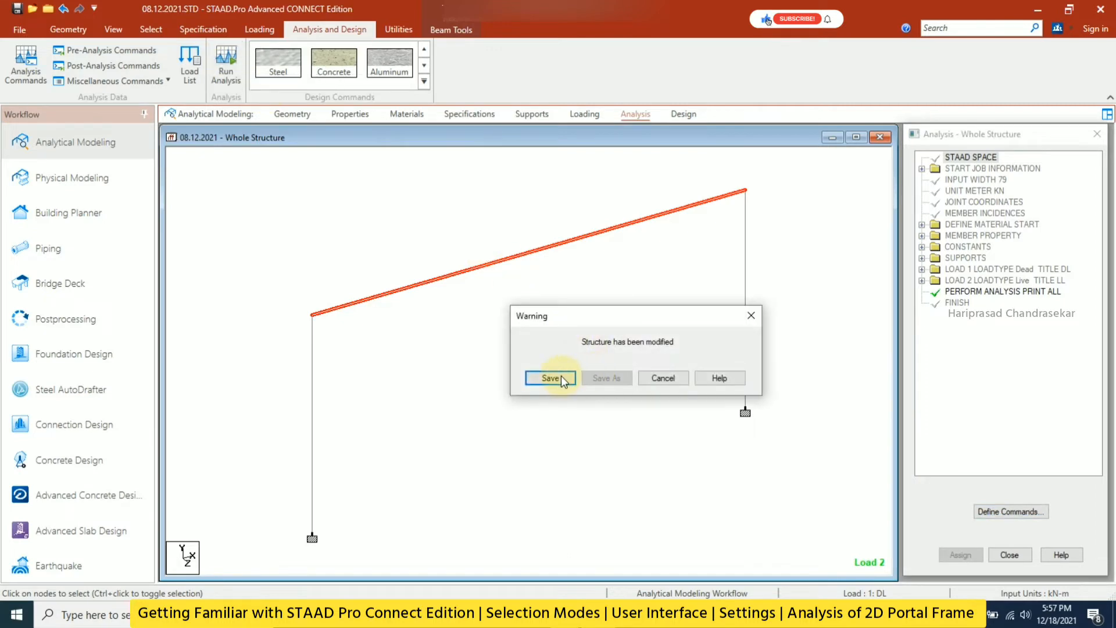
{"action": "left_click", "coordinate": [561, 378]}
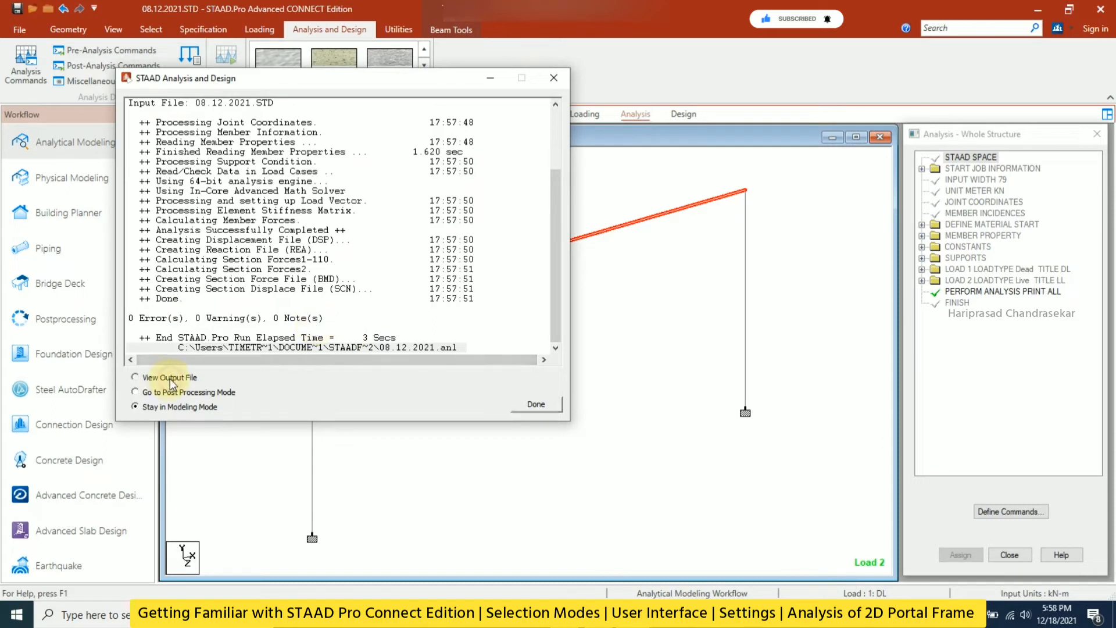
{"action": "left_click", "coordinate": [536, 404]}
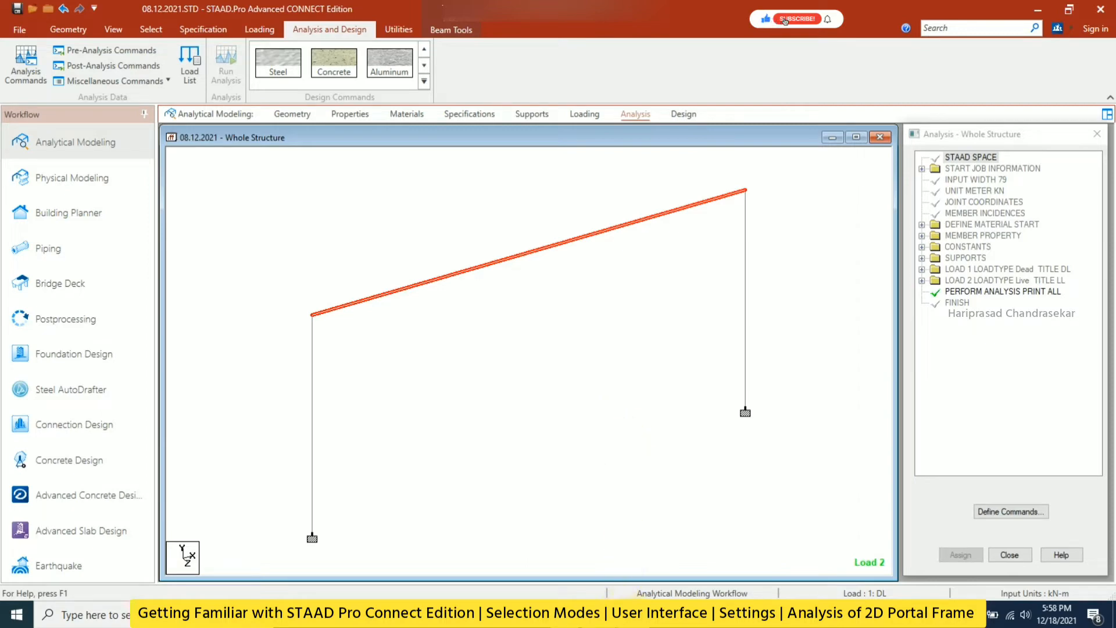
- Examine the total reaction load results for load case 2 in the analysis output file, and close the viewer
{"action": "mouse_move", "coordinate": [632, 615]}
{"action": "left_click", "coordinate": [632, 558]}
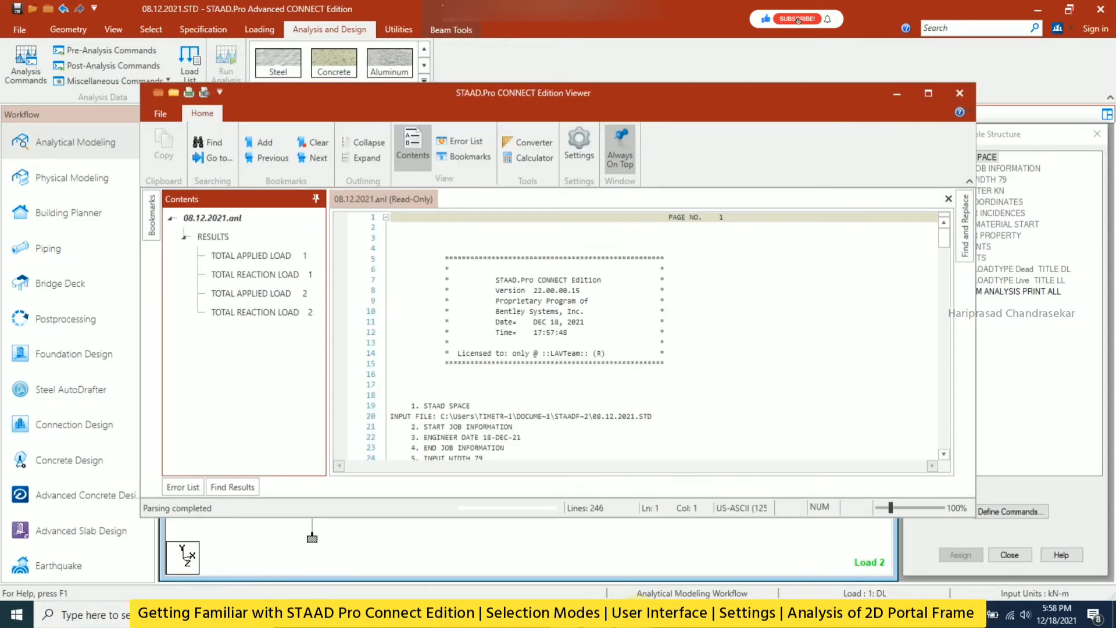
{"action": "left_click", "coordinate": [929, 105]}
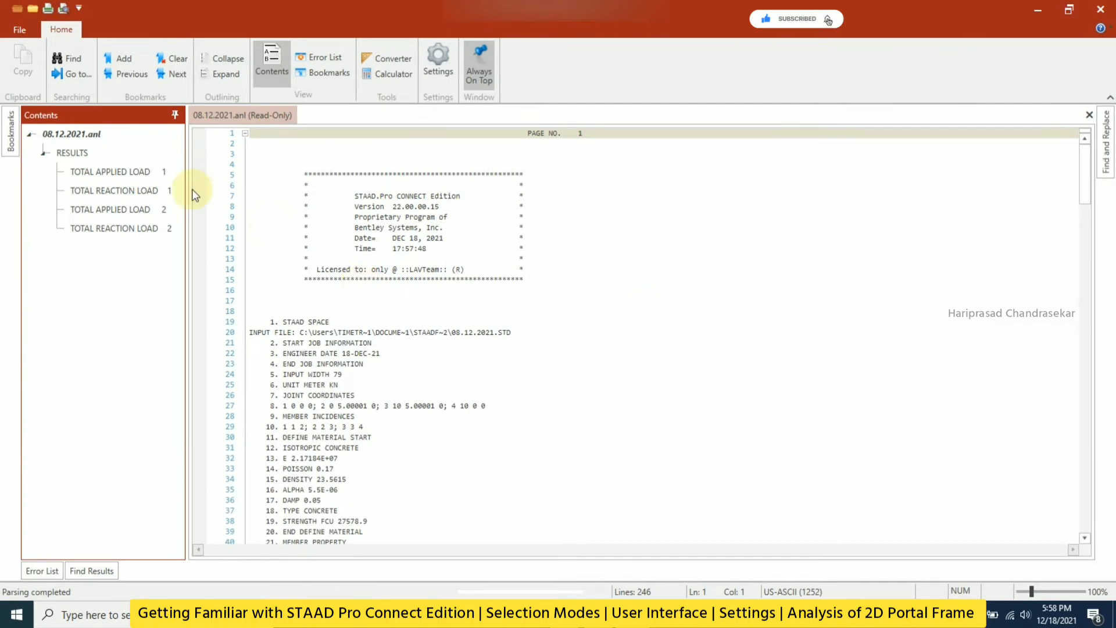
{"action": "left_click", "coordinate": [128, 225]}
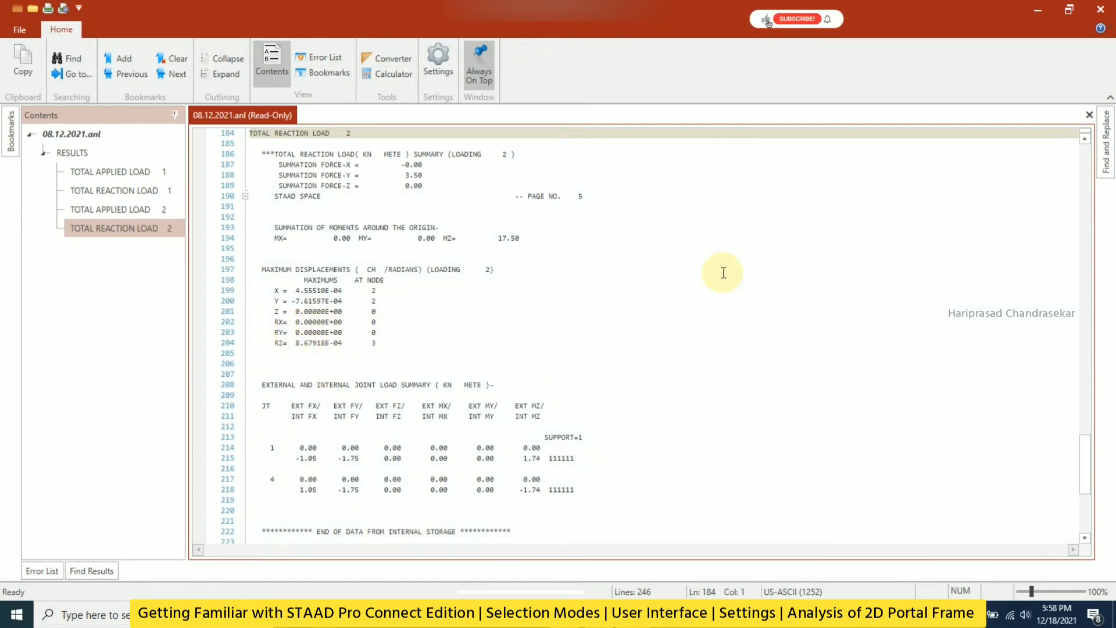
{"action": "left_click", "coordinate": [1101, 13]}
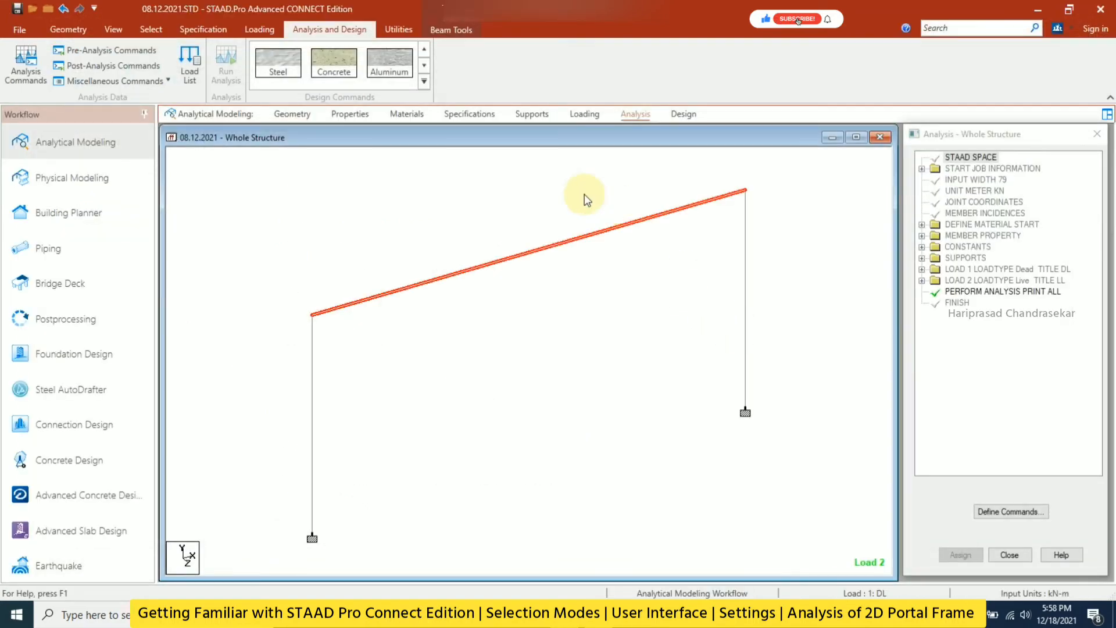
- Deselect the top beam and switch to postprocessing with load cases 1 DL and 2 LL included in the results
{"action": "left_click", "coordinate": [476, 208]}
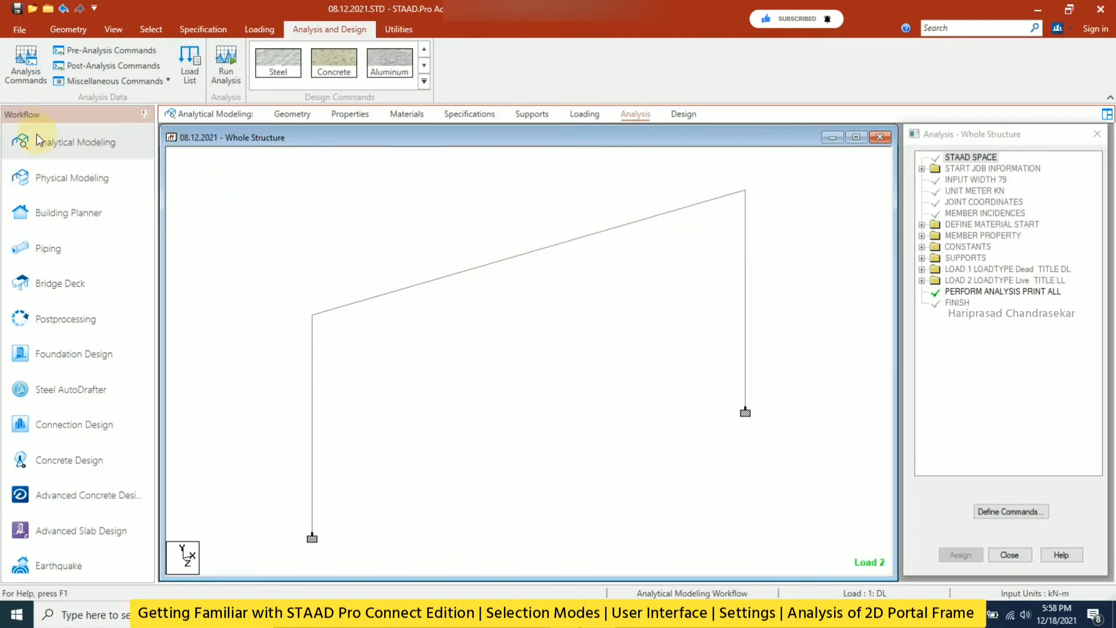
{"action": "left_click", "coordinate": [76, 322]}
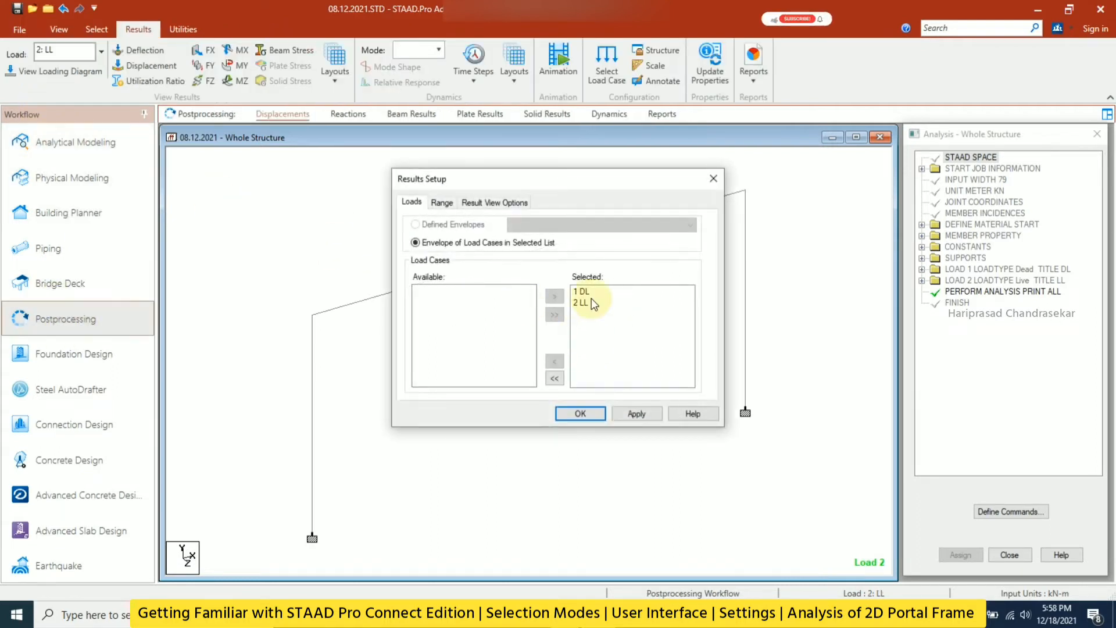
{"action": "left_click", "coordinate": [581, 415]}
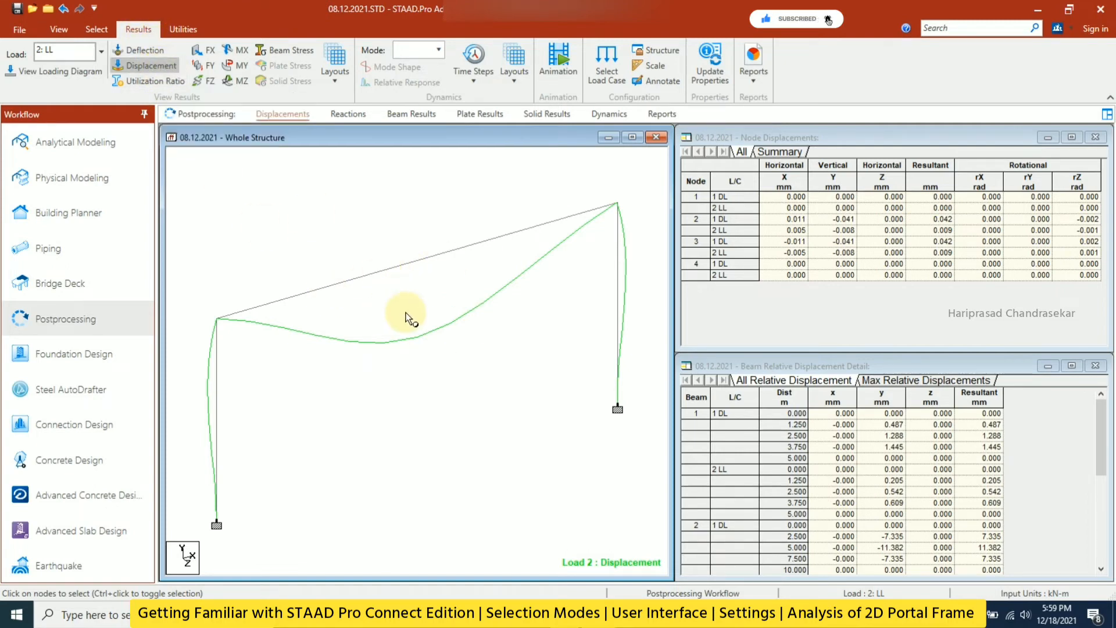
- Compare the frame's displacement and deflection diagrams for load case LL, and view the support reactions
{"action": "left_click", "coordinate": [152, 66]}
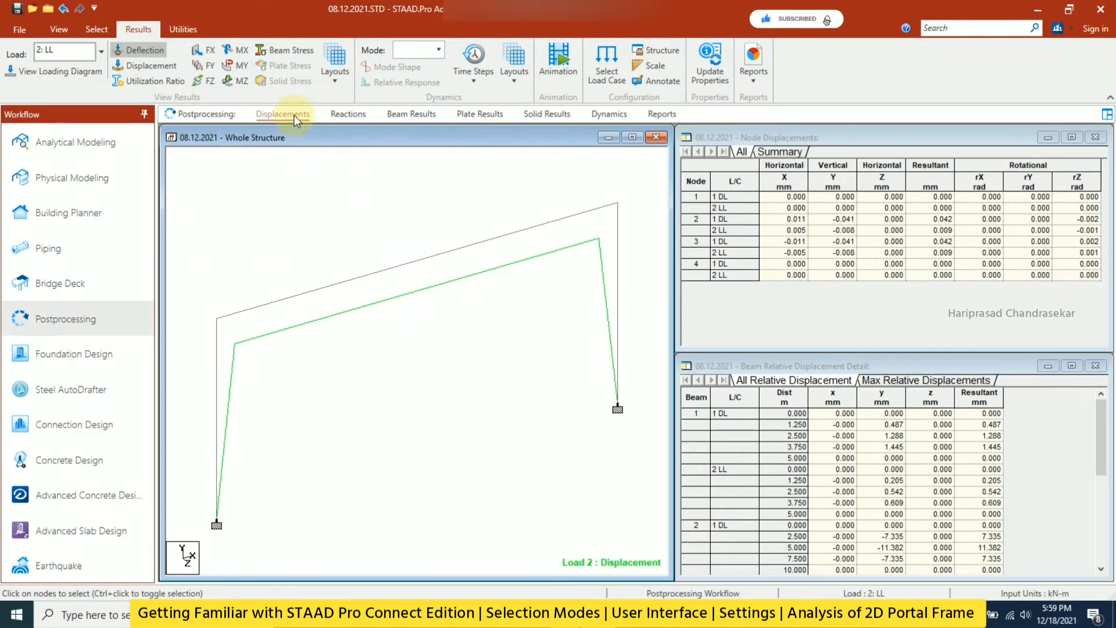
{"action": "left_click", "coordinate": [350, 113]}
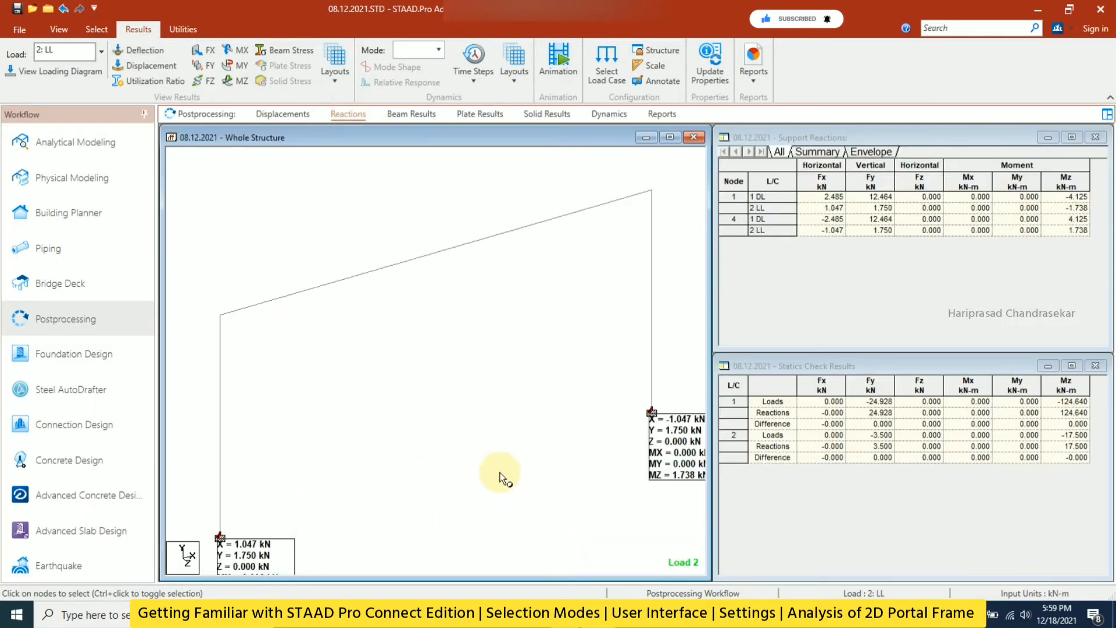
- View the beam results of the frame, comparing the MZ and MY bending diagrams for load case LL
{"action": "left_click", "coordinate": [417, 115]}
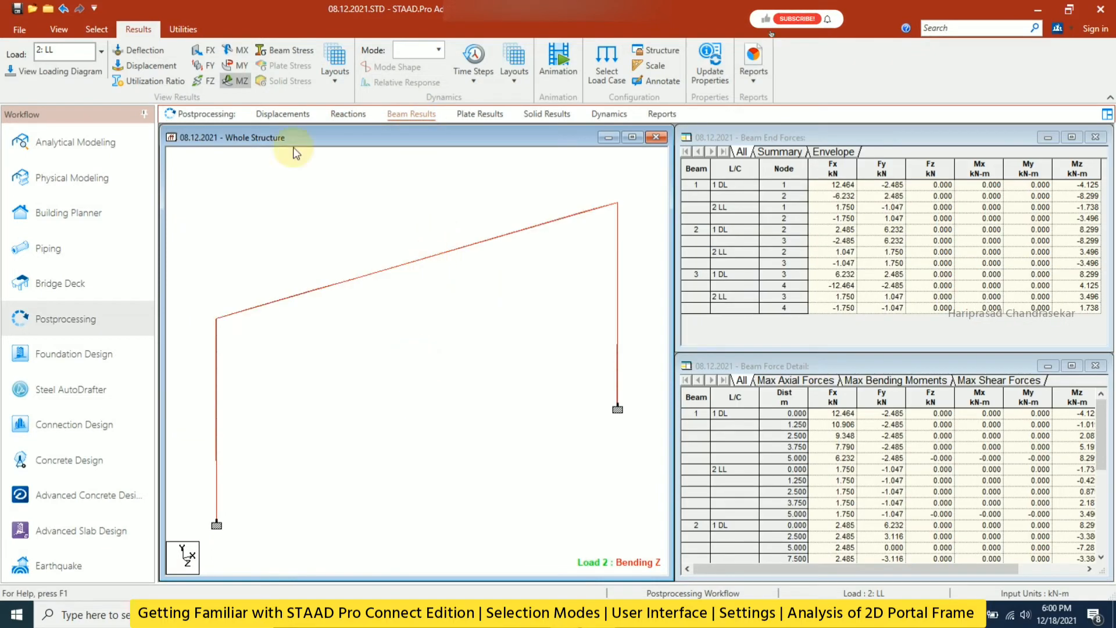
{"action": "left_click", "coordinate": [236, 65]}
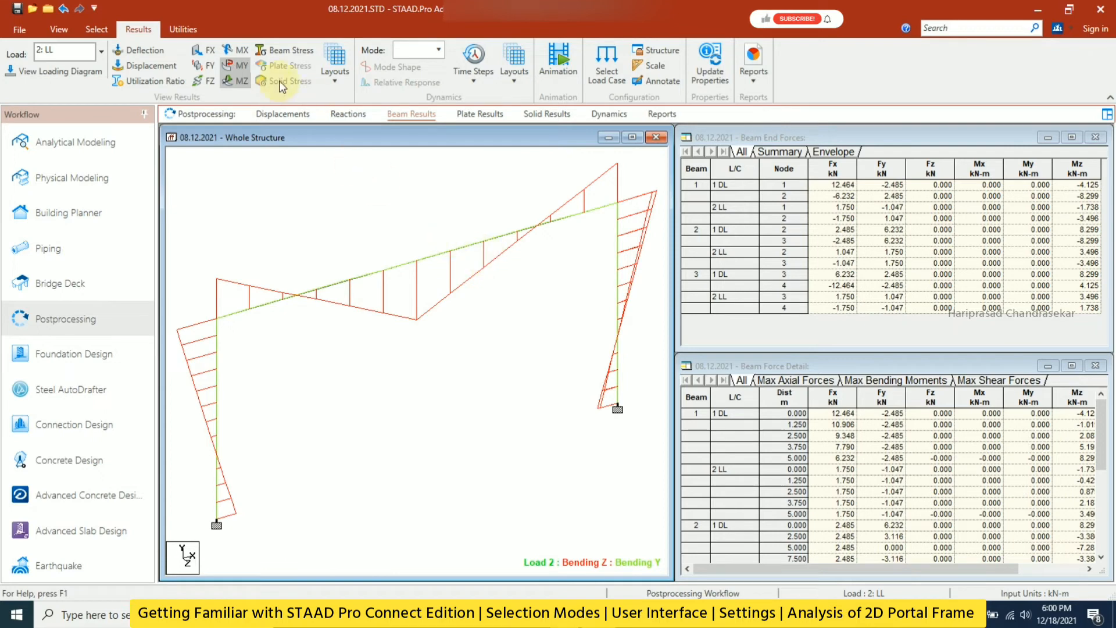
{"action": "left_click", "coordinate": [236, 66]}
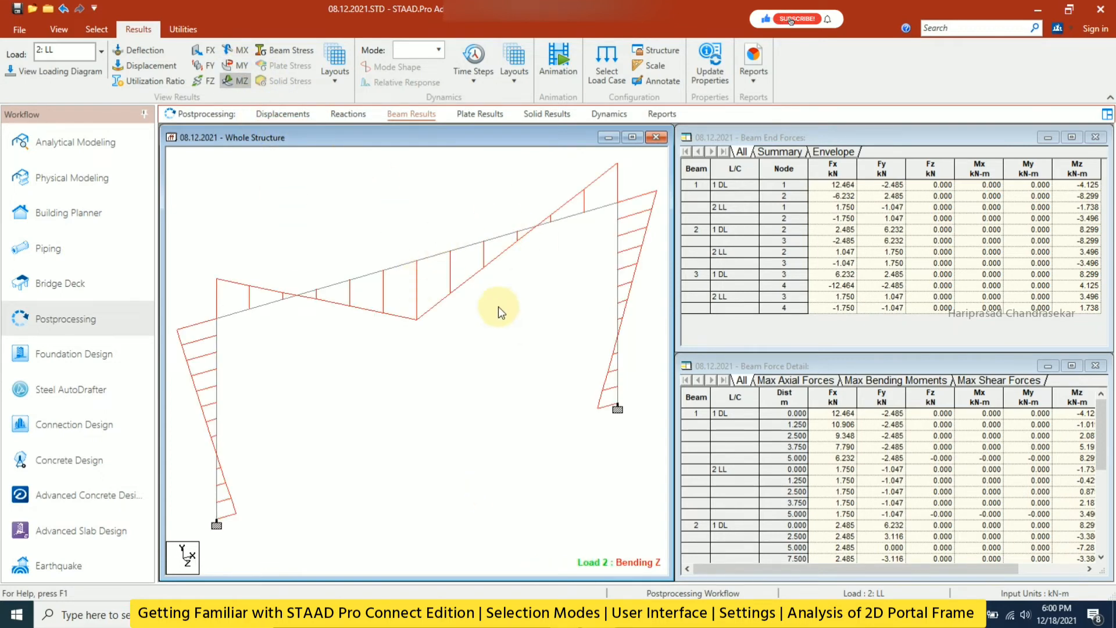
{"action": "left_click", "coordinate": [238, 82]}
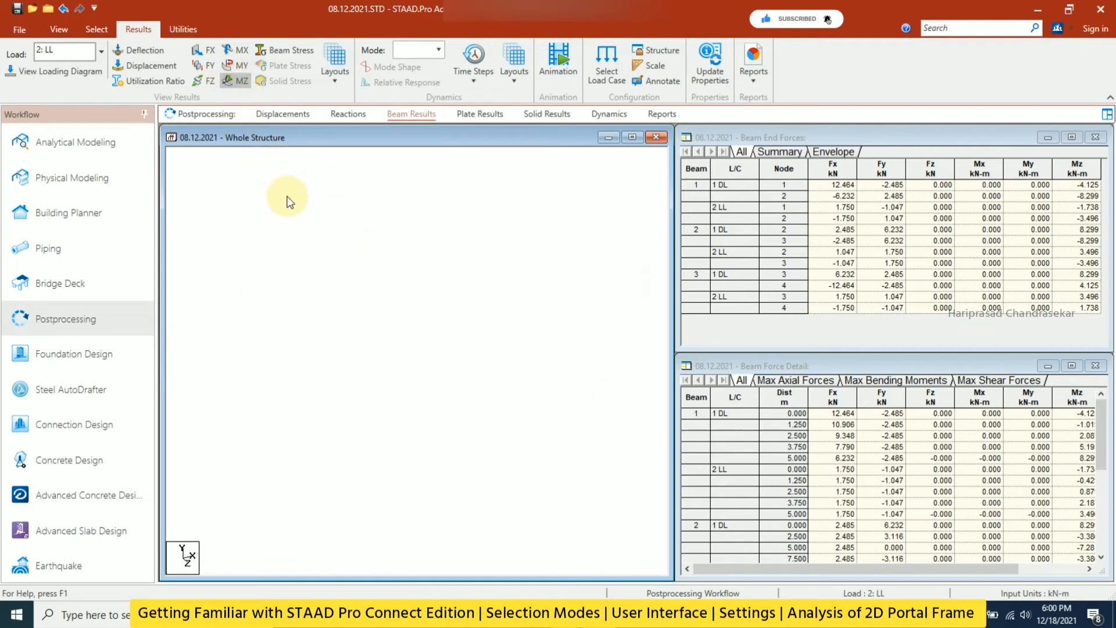
{"action": "left_click", "coordinate": [235, 65]}
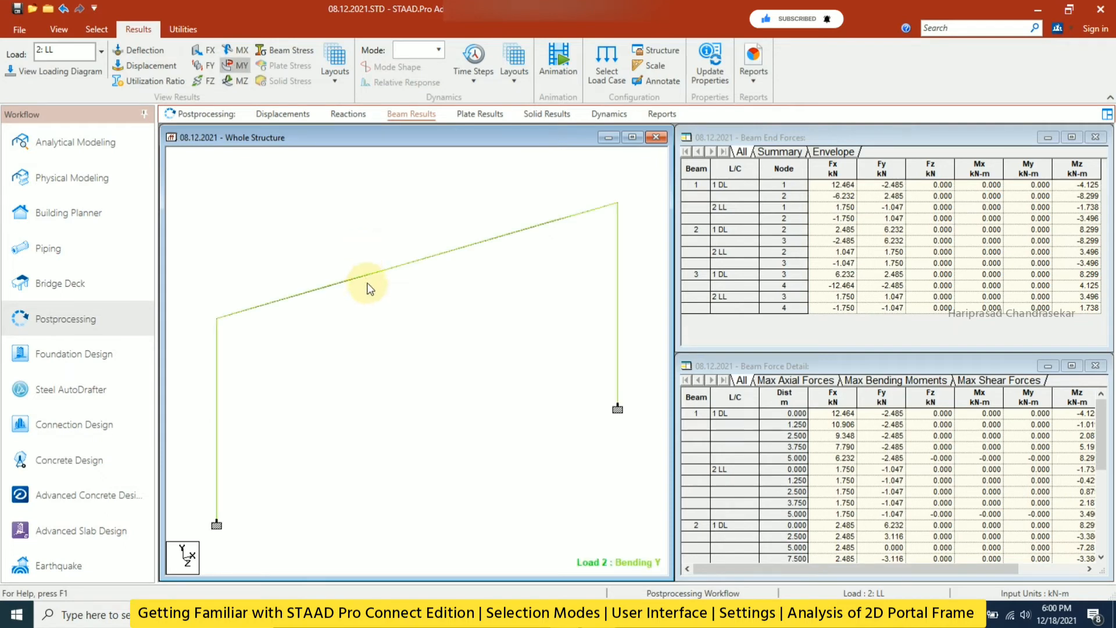
{"action": "left_click", "coordinate": [235, 81]}
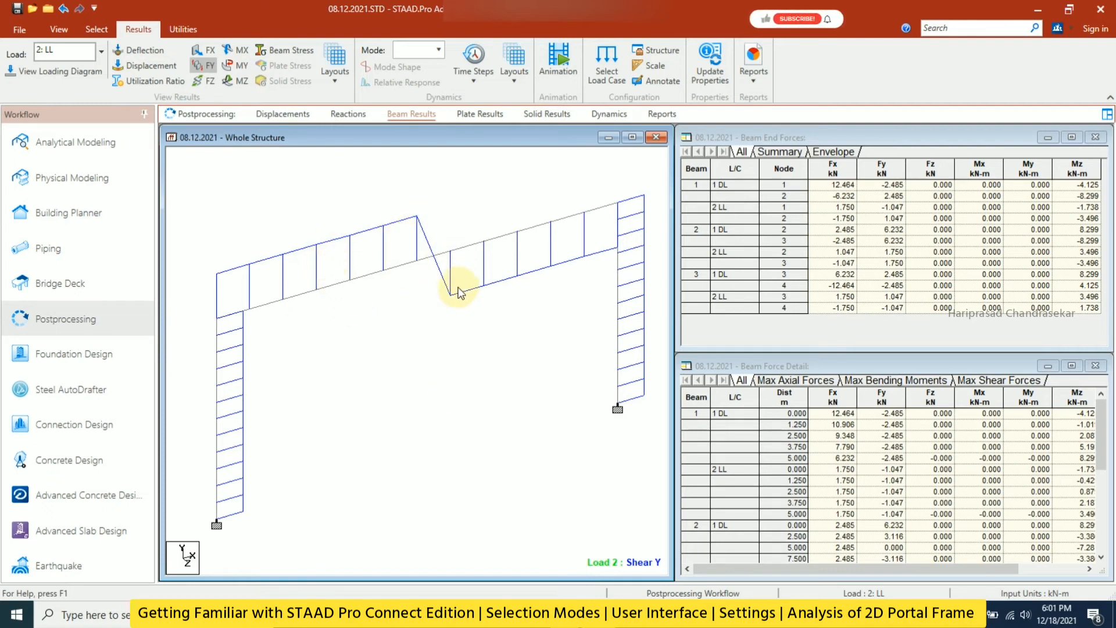
- Annotate all beams with the ends, maximum and mid point values for both bending and shear
{"action": "left_click", "coordinate": [657, 82]}
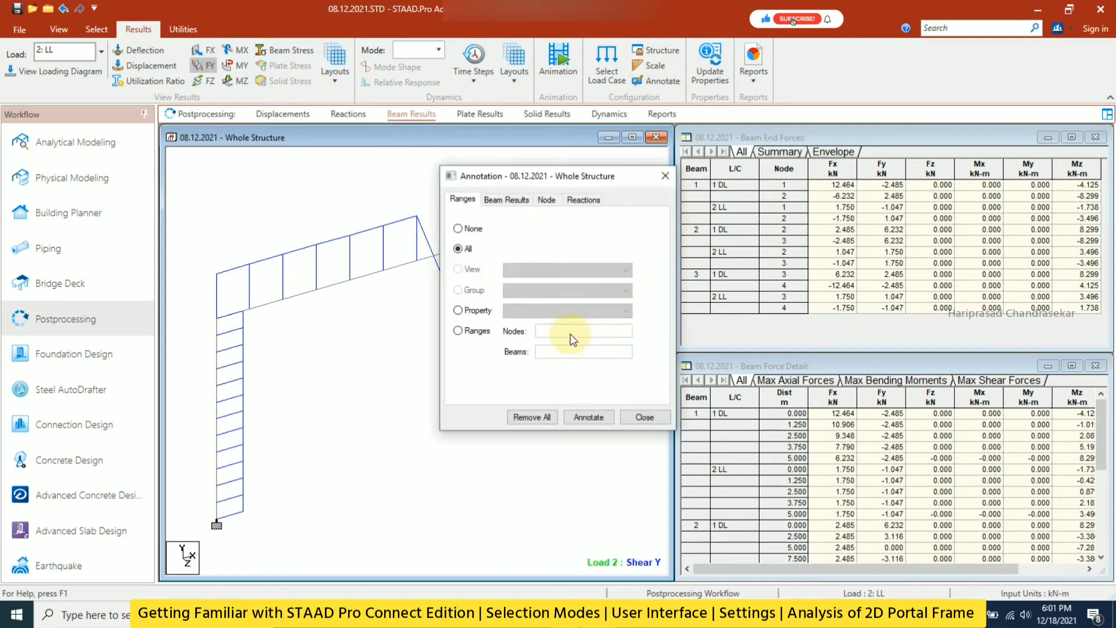
{"action": "left_click", "coordinate": [511, 201]}
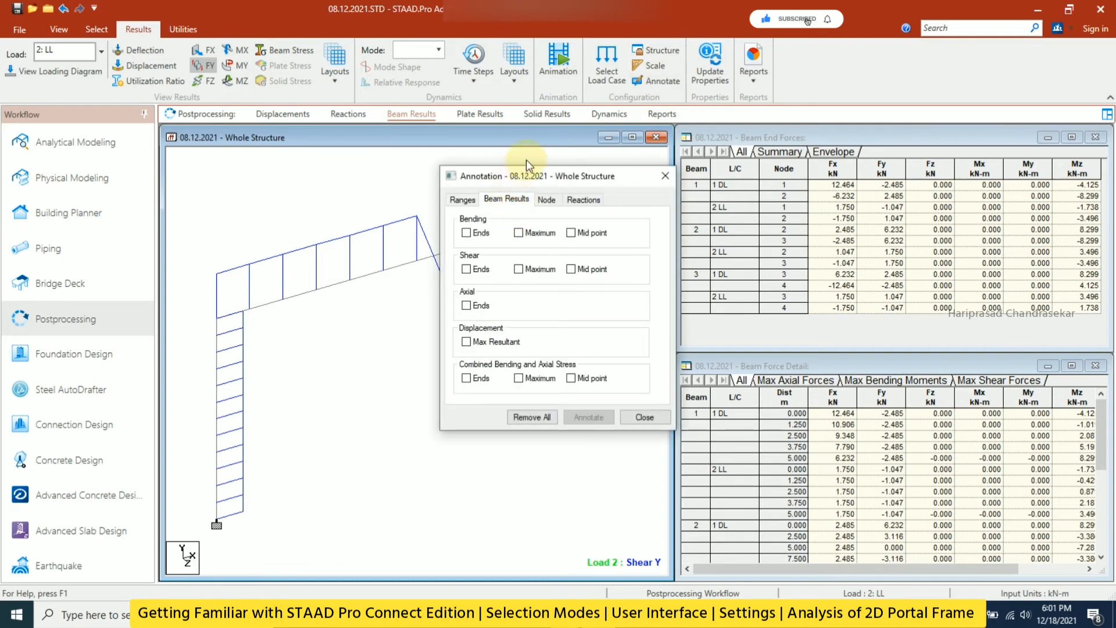
{"action": "left_click_drag", "start_coordinate": [525, 174], "coordinate": [625, 167]}
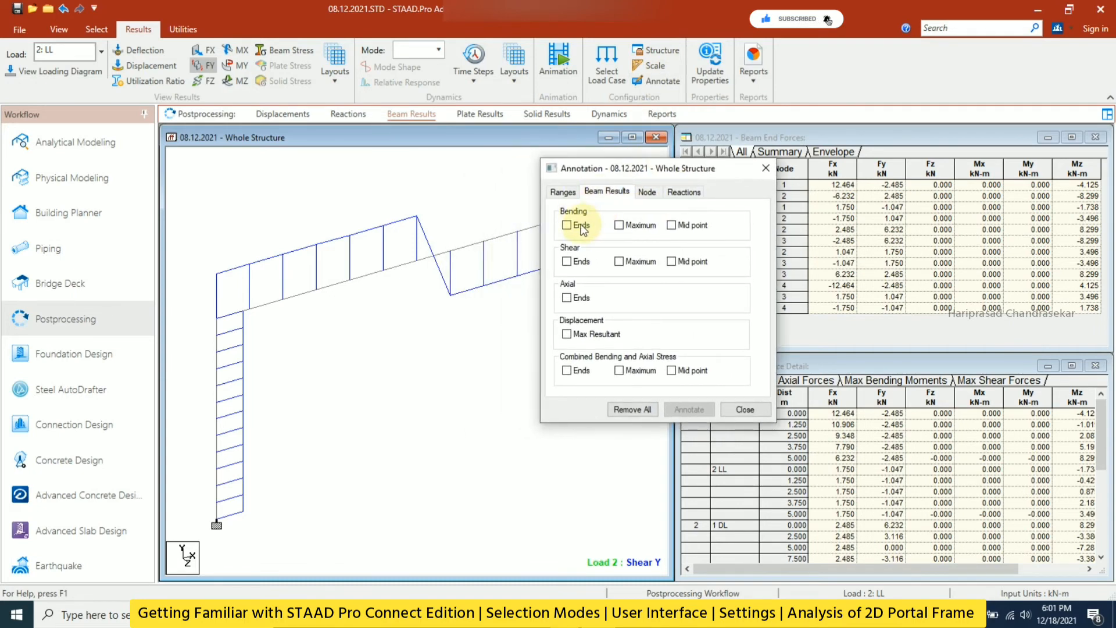
{"action": "left_click", "coordinate": [581, 226]}
{"action": "left_click", "coordinate": [621, 225]}
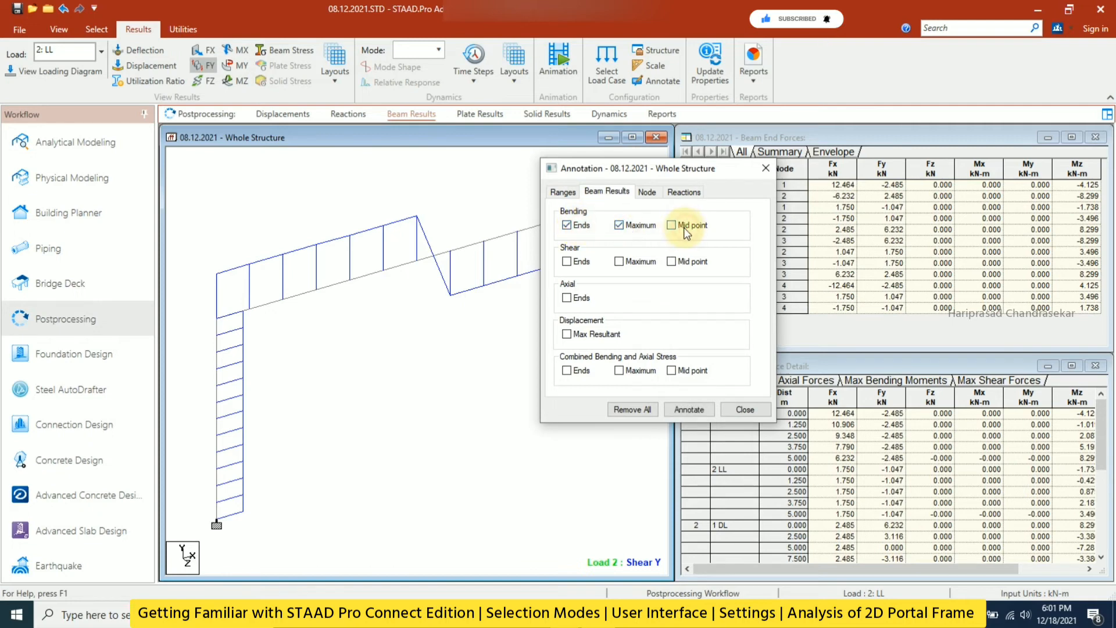
{"action": "left_click", "coordinate": [674, 226]}
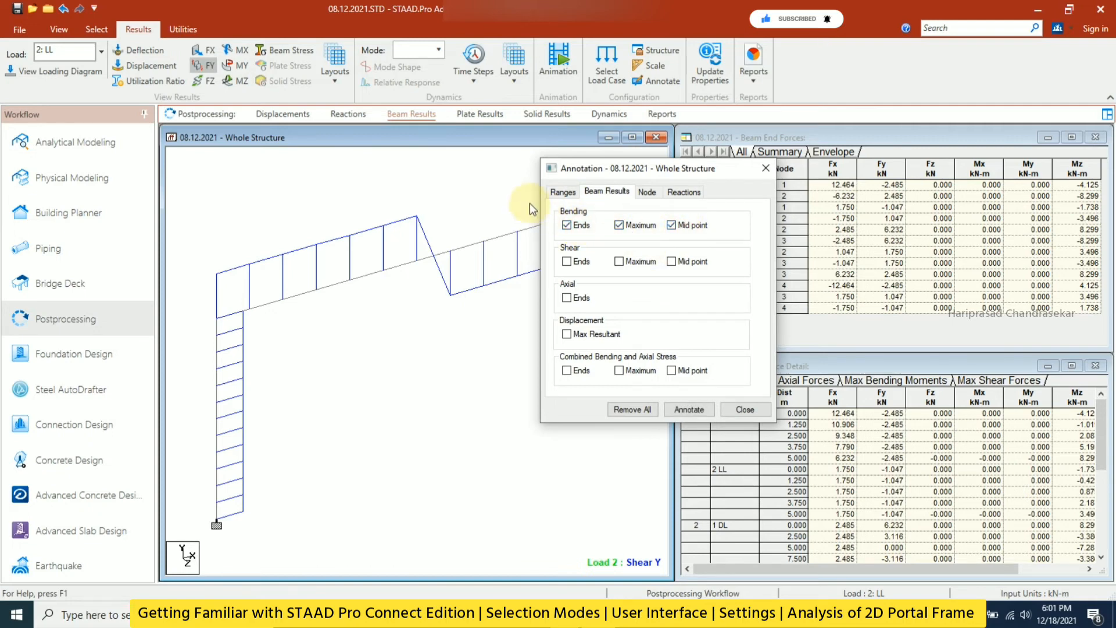
{"action": "left_click", "coordinate": [645, 264]}
{"action": "left_click", "coordinate": [676, 261]}
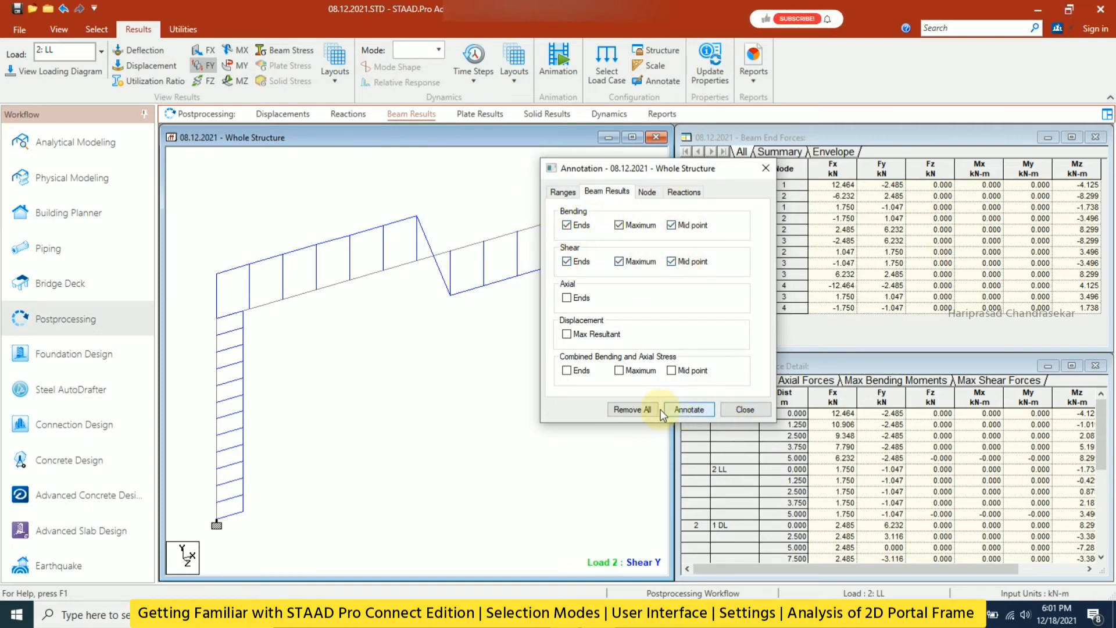
{"action": "left_click", "coordinate": [687, 409]}
{"action": "left_click", "coordinate": [749, 322]}
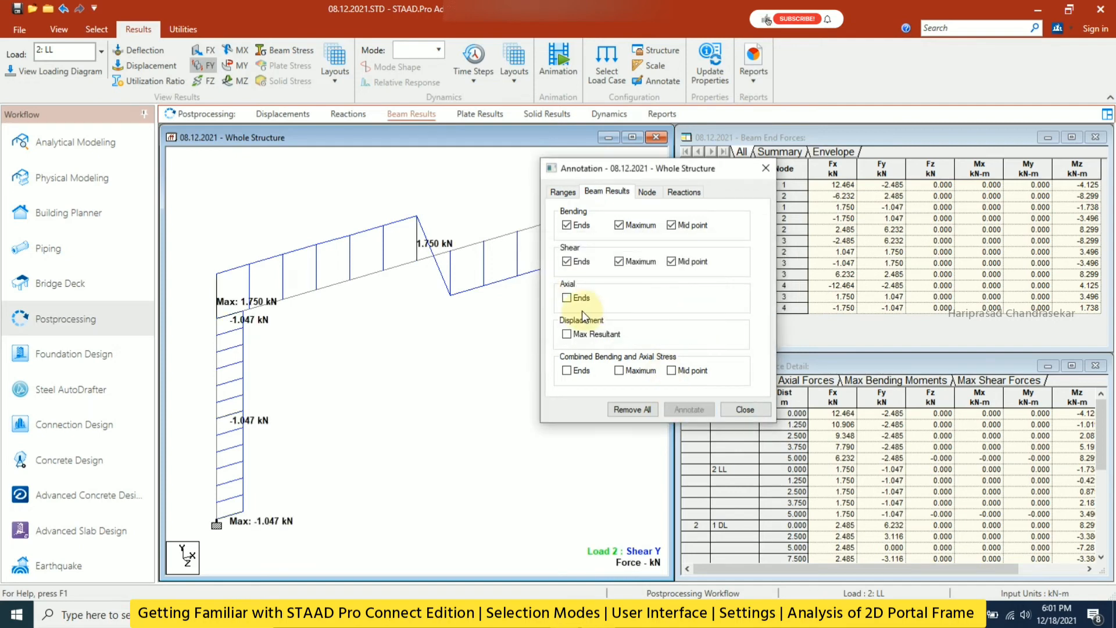
{"action": "left_click", "coordinate": [730, 408]}
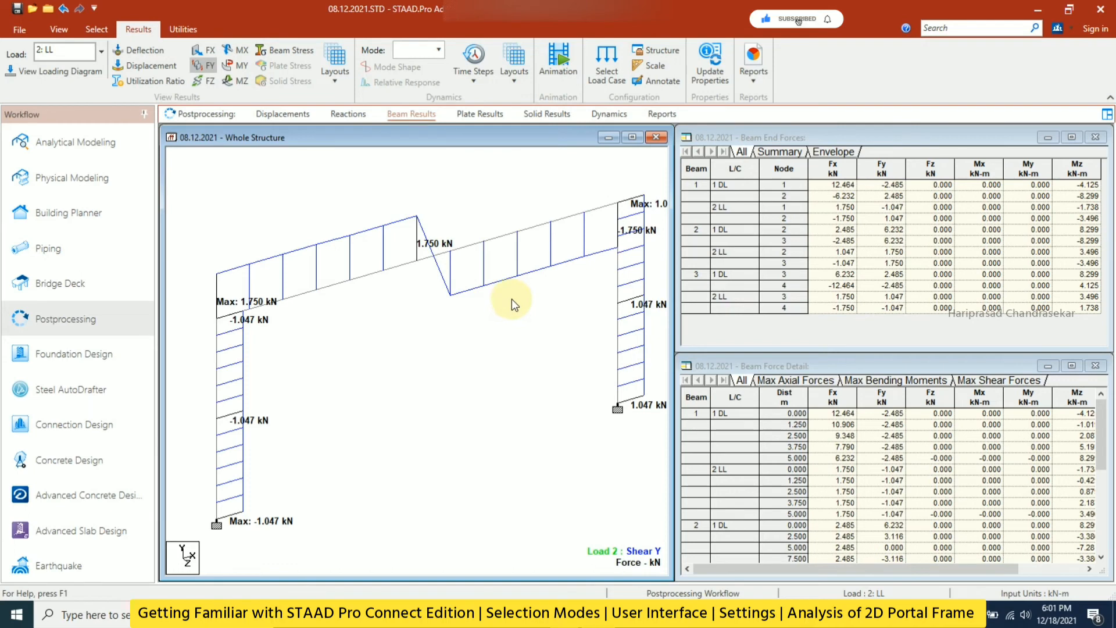
- Switch the annotated diagram to MZ bending, and open the top beam's details to review its property, loading and shear bending
{"action": "left_click", "coordinate": [232, 91]}
{"action": "left_click", "coordinate": [235, 81]}
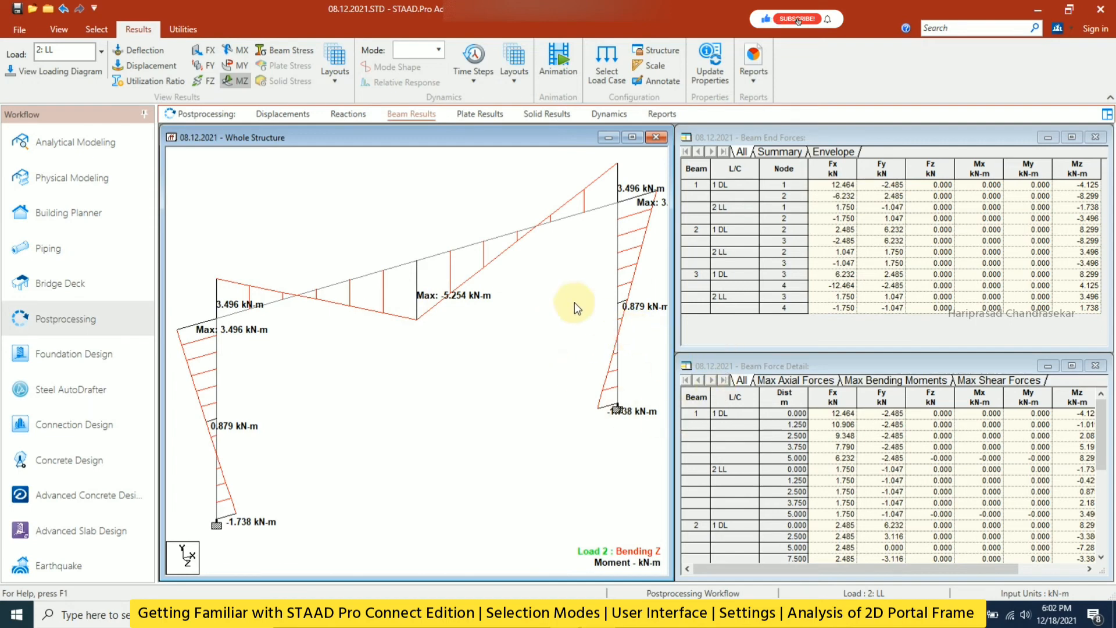
{"action": "left_click", "coordinate": [463, 244]}
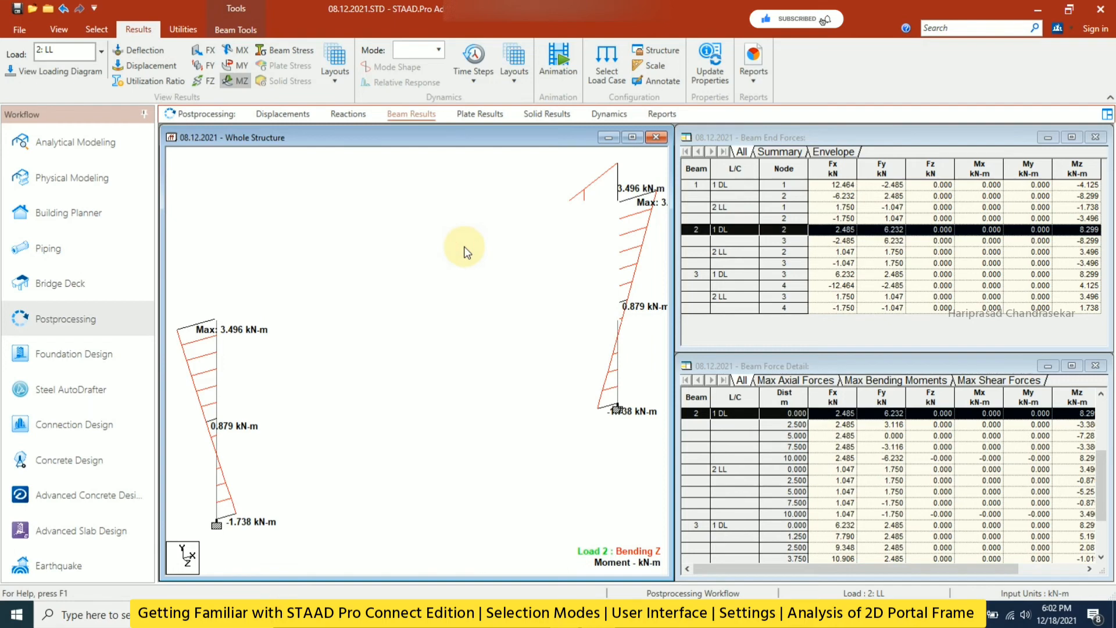
{"action": "double_click", "coordinate": [465, 248]}
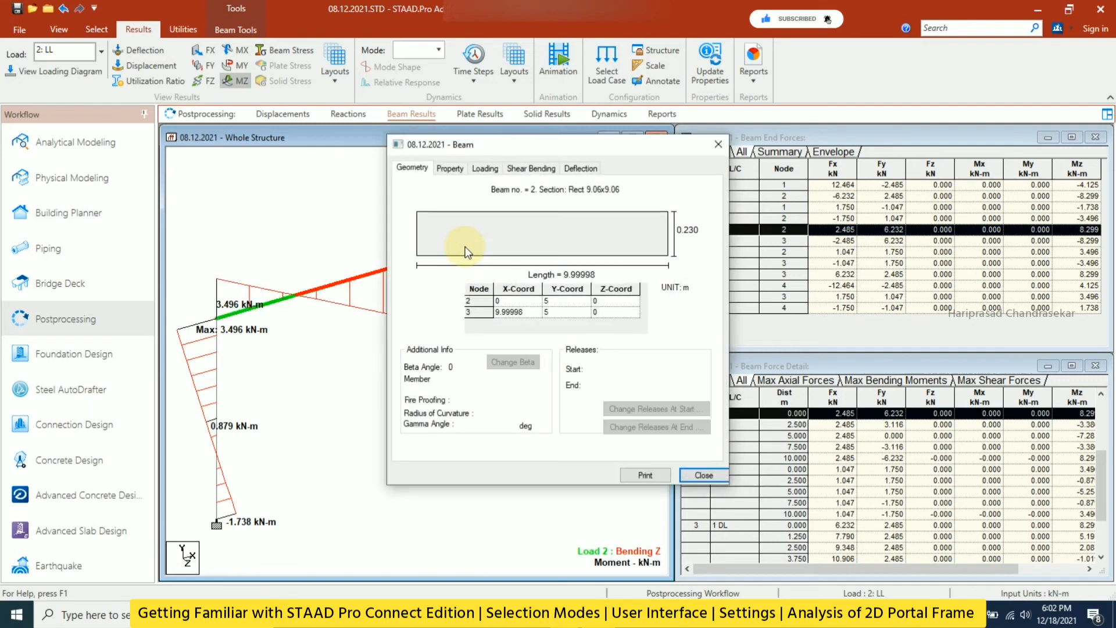
{"action": "left_click", "coordinate": [451, 169]}
{"action": "left_click", "coordinate": [485, 168]}
{"action": "left_click", "coordinate": [531, 168]}
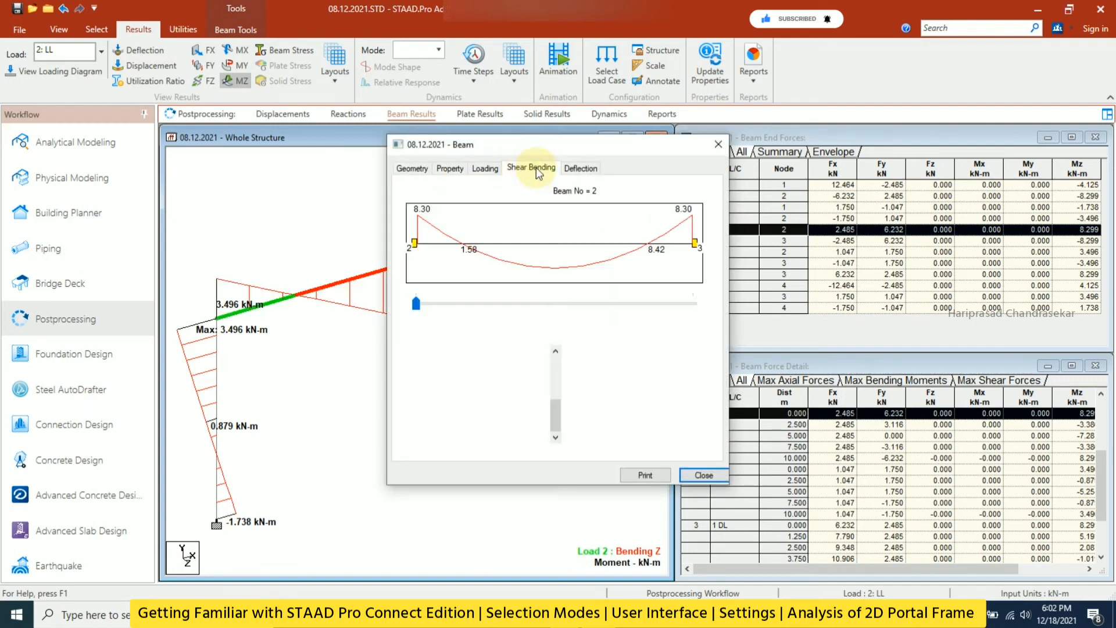
- Examine the top beam's global deflection in the Y direction for load case 2 LL, and return to its geometry
{"action": "left_click", "coordinate": [578, 169]}
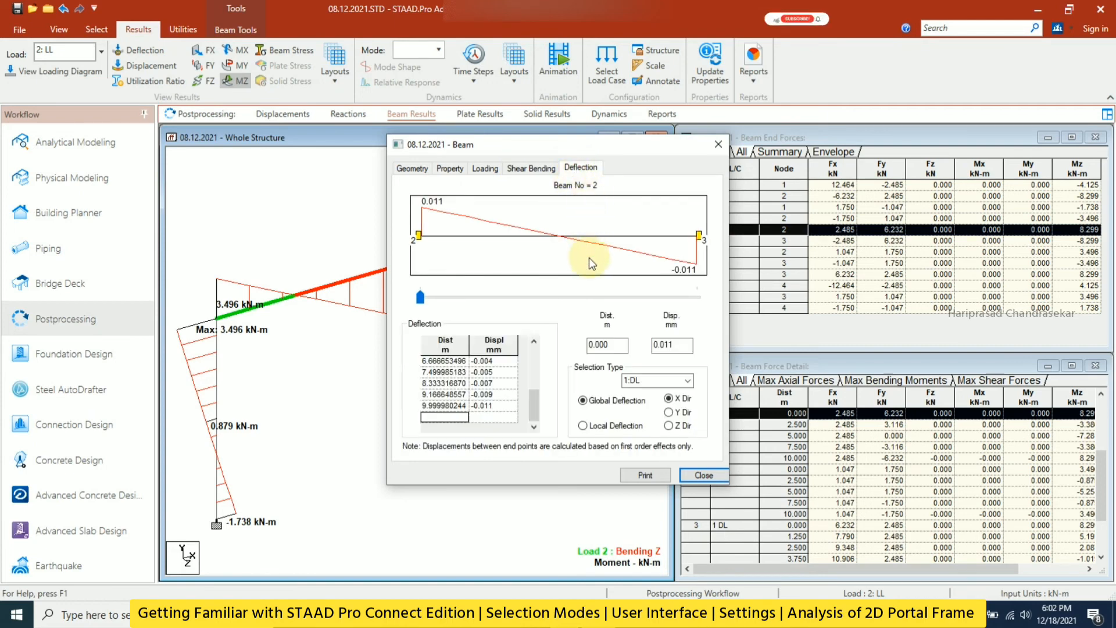
{"action": "left_click", "coordinate": [689, 380]}
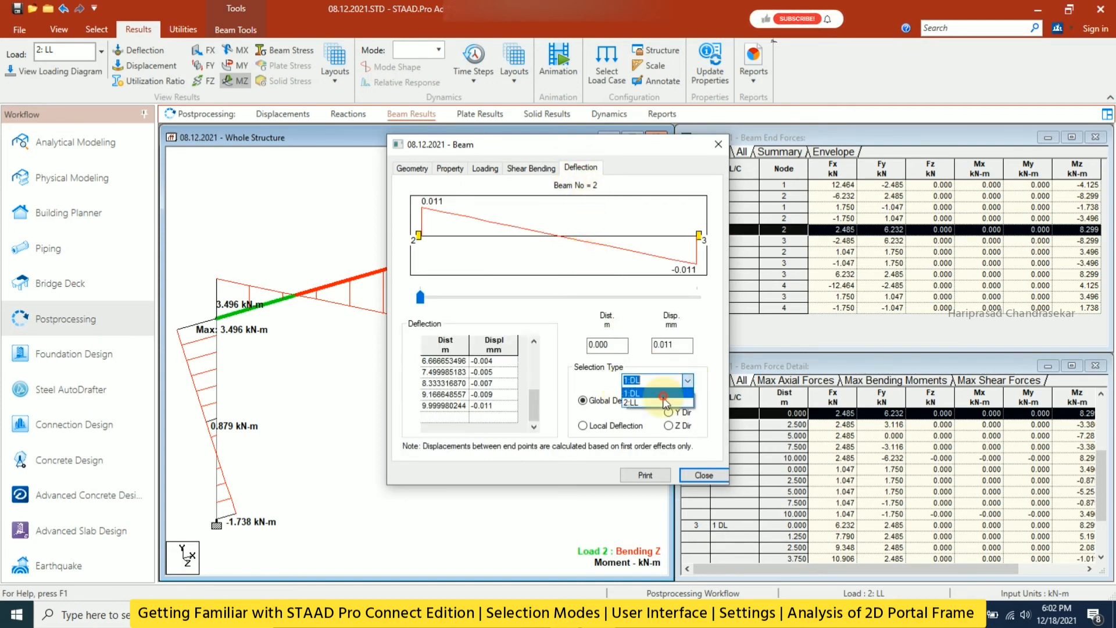
{"action": "left_click", "coordinate": [663, 403]}
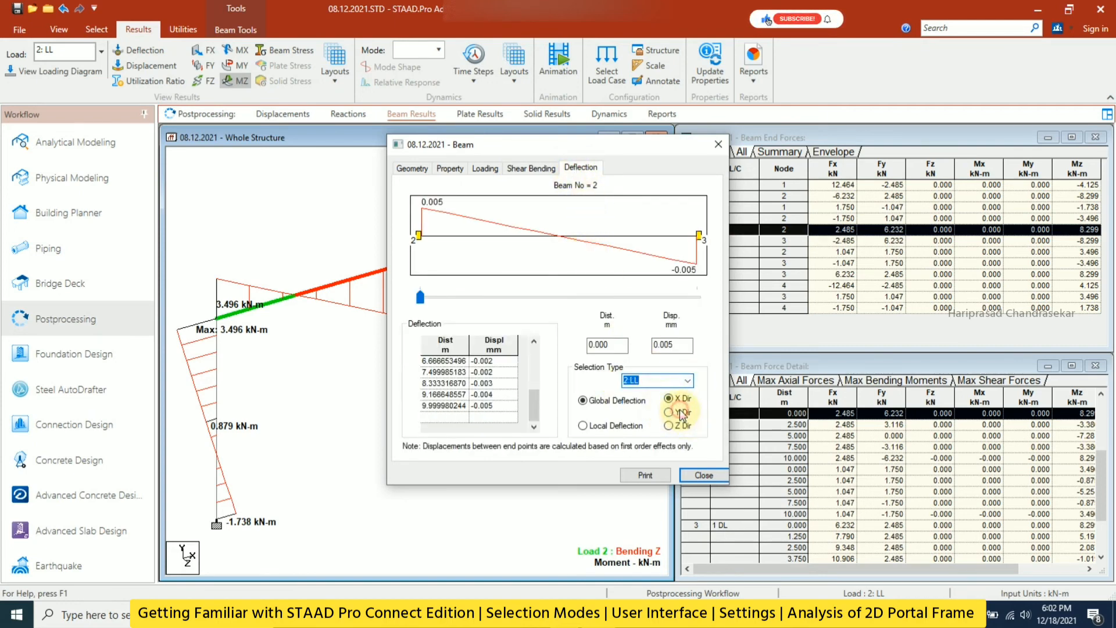
{"action": "left_click", "coordinate": [677, 413]}
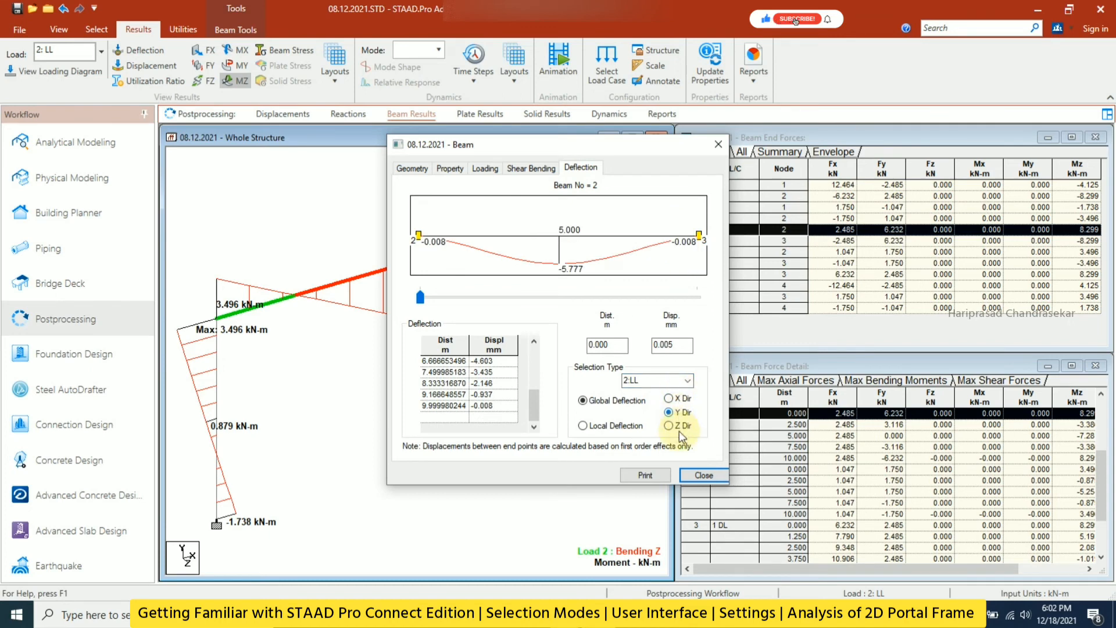
{"action": "left_click", "coordinate": [412, 168]}
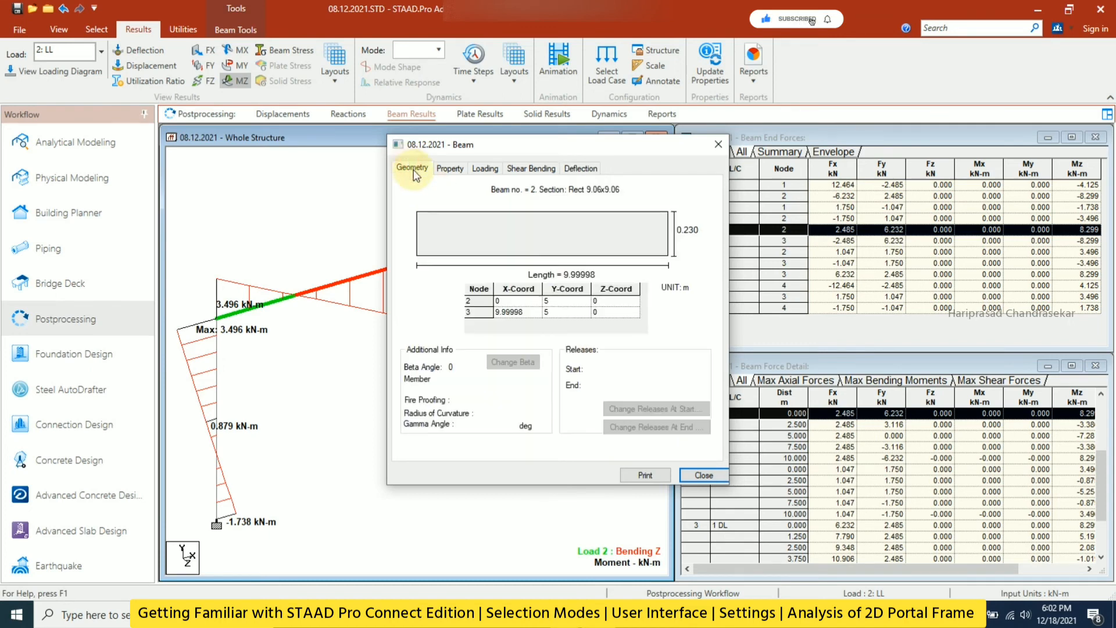
- Close the top beam's details and clear the beam selection in the whole structure view
{"action": "left_click", "coordinate": [701, 472]}
{"action": "left_click", "coordinate": [551, 431]}
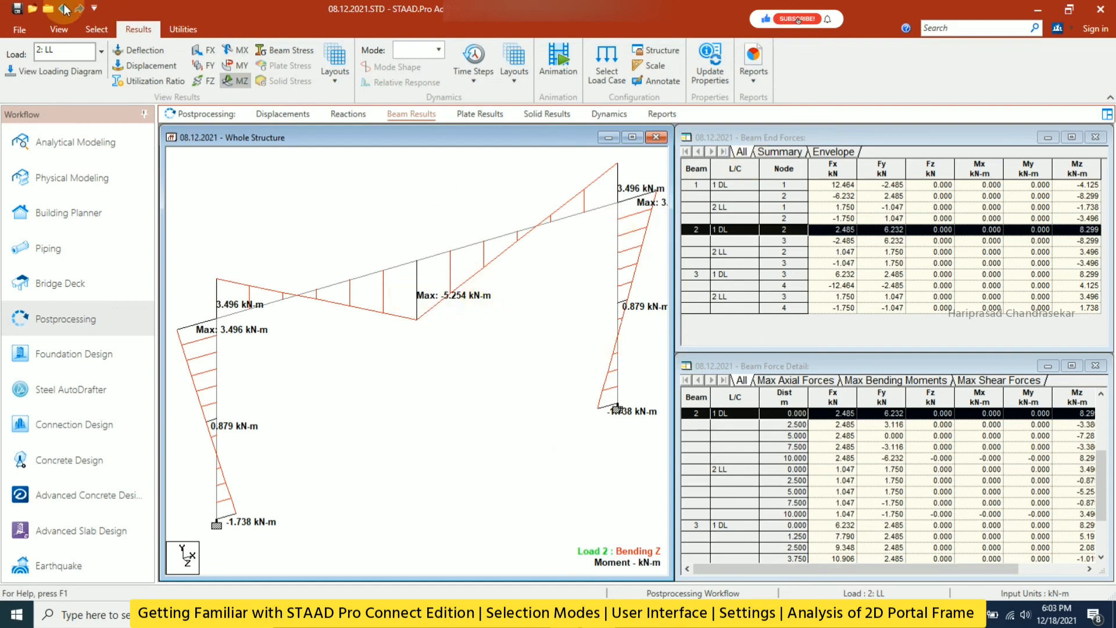
- Set the moment unit to kip-in in the force units of the display options and apply it to the results
{"action": "left_click", "coordinate": [20, 30]}
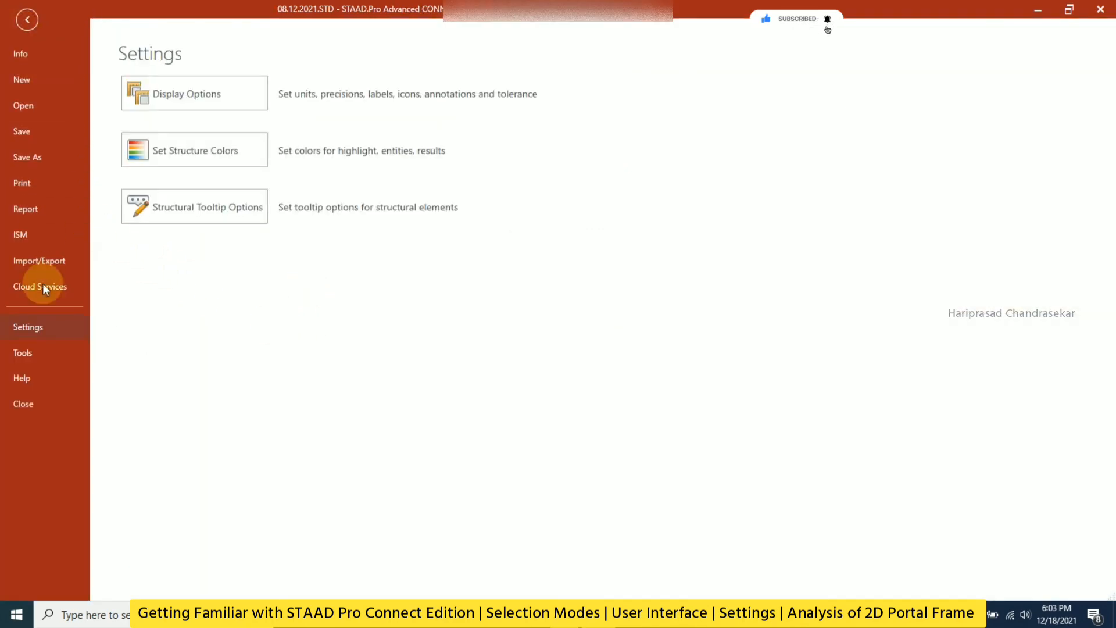
{"action": "left_click", "coordinate": [213, 95]}
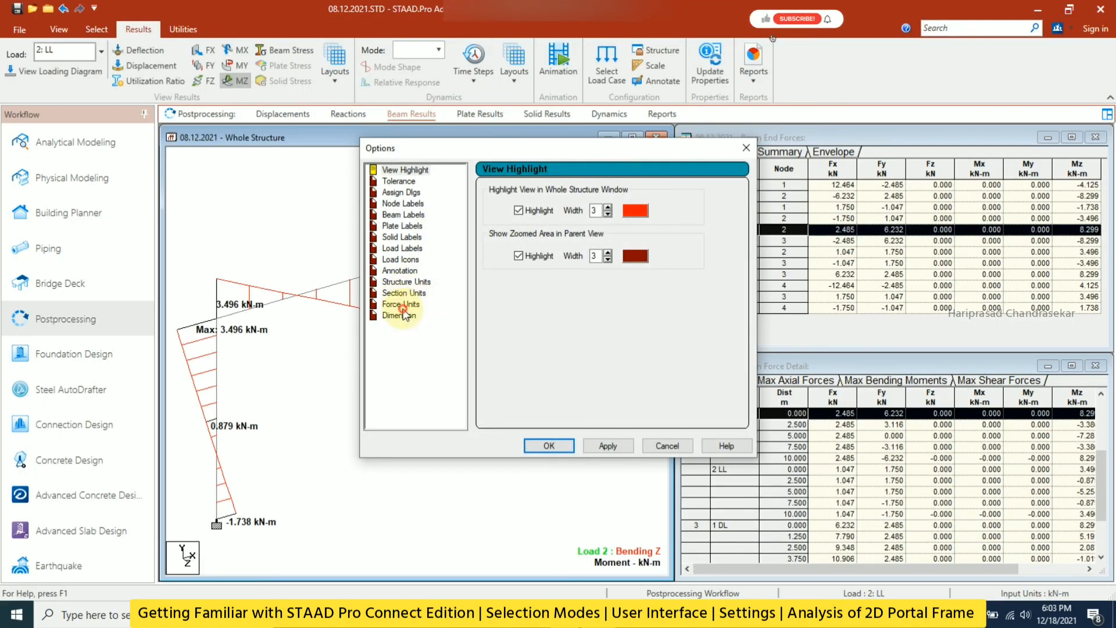
{"action": "left_click", "coordinate": [402, 307]}
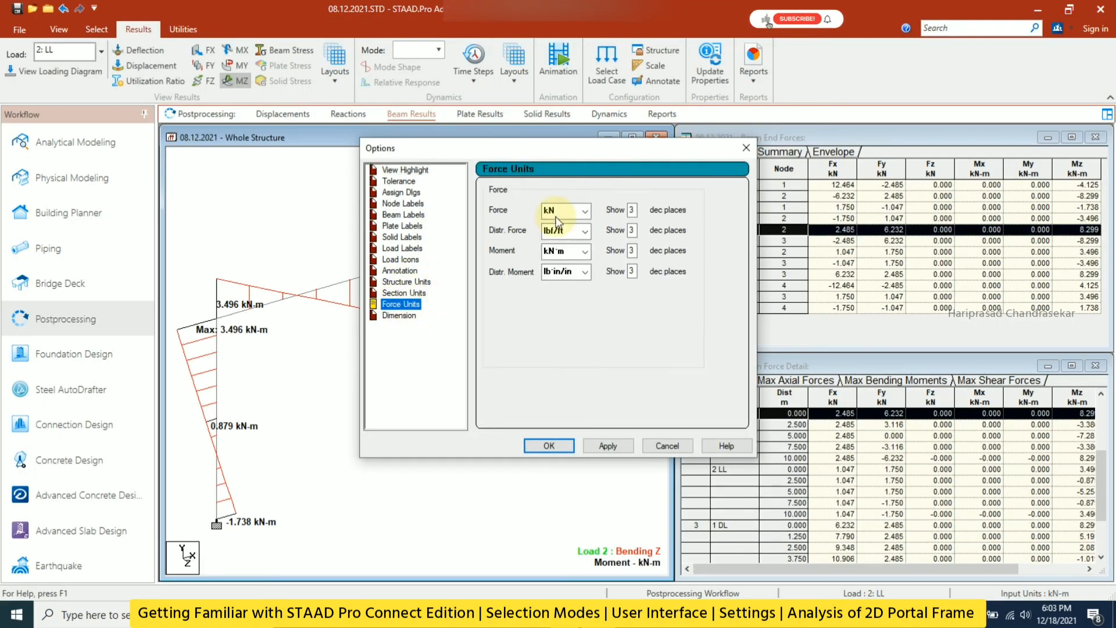
{"action": "left_click", "coordinate": [584, 253]}
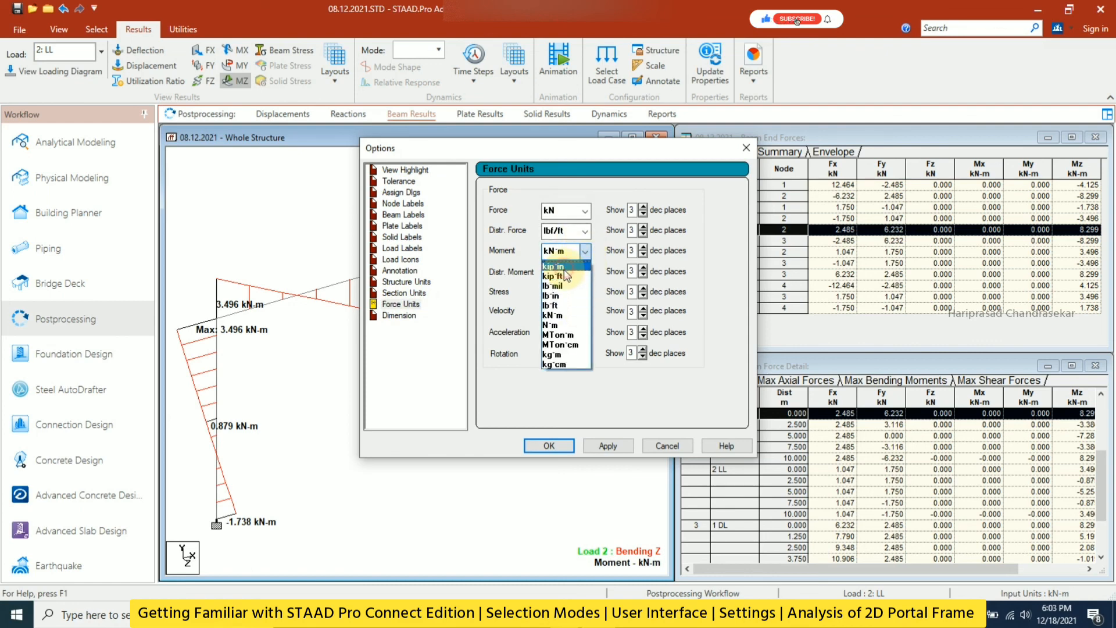
{"action": "left_click", "coordinate": [562, 267]}
{"action": "left_click", "coordinate": [611, 444]}
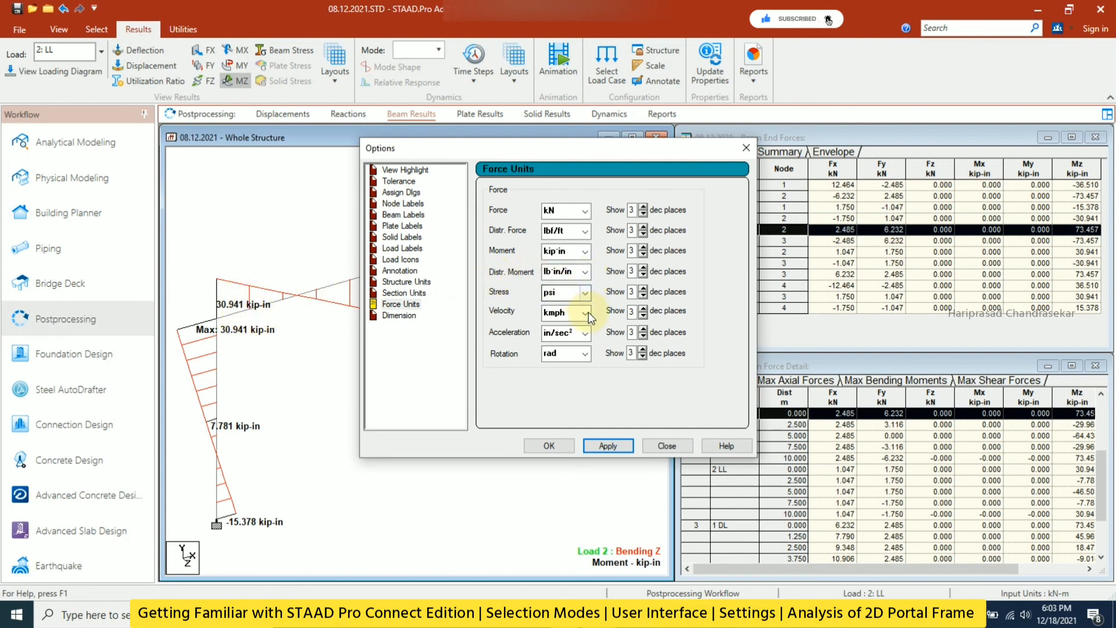
- Set the moment display unit back to kN-m, apply it and close the display options
{"action": "left_click", "coordinate": [584, 251]}
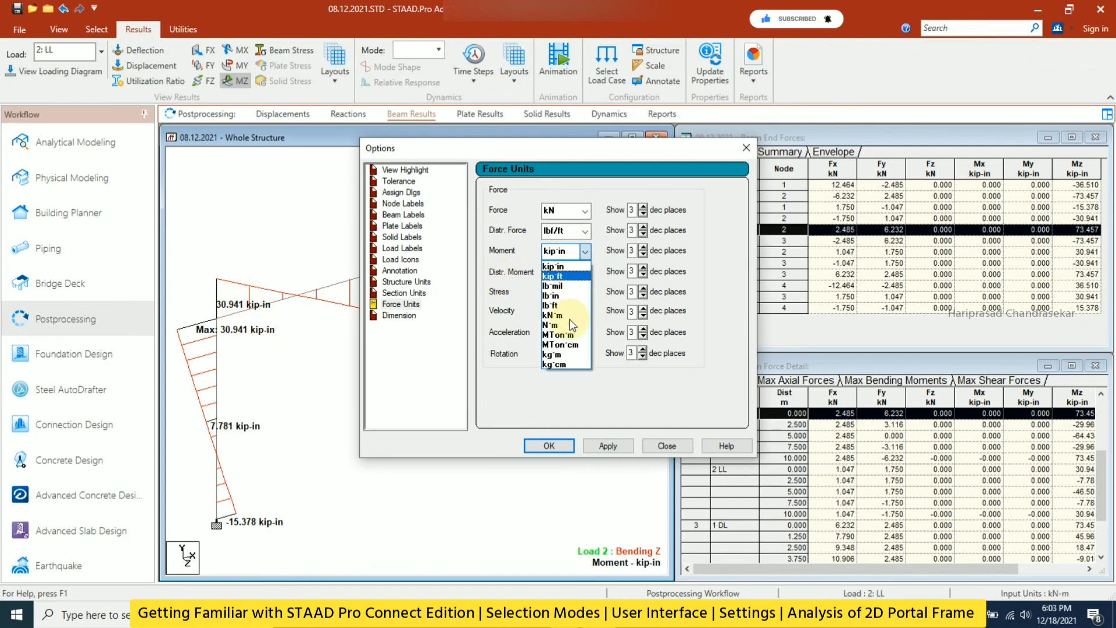
{"action": "left_click", "coordinate": [555, 315]}
{"action": "left_click", "coordinate": [625, 450]}
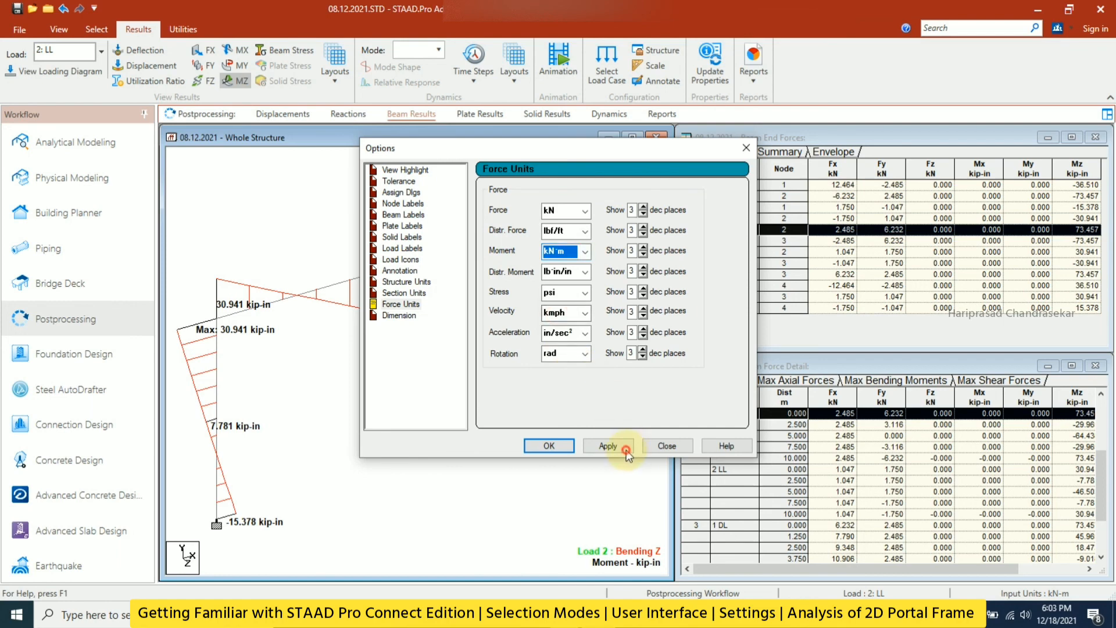
{"action": "left_click", "coordinate": [549, 446]}
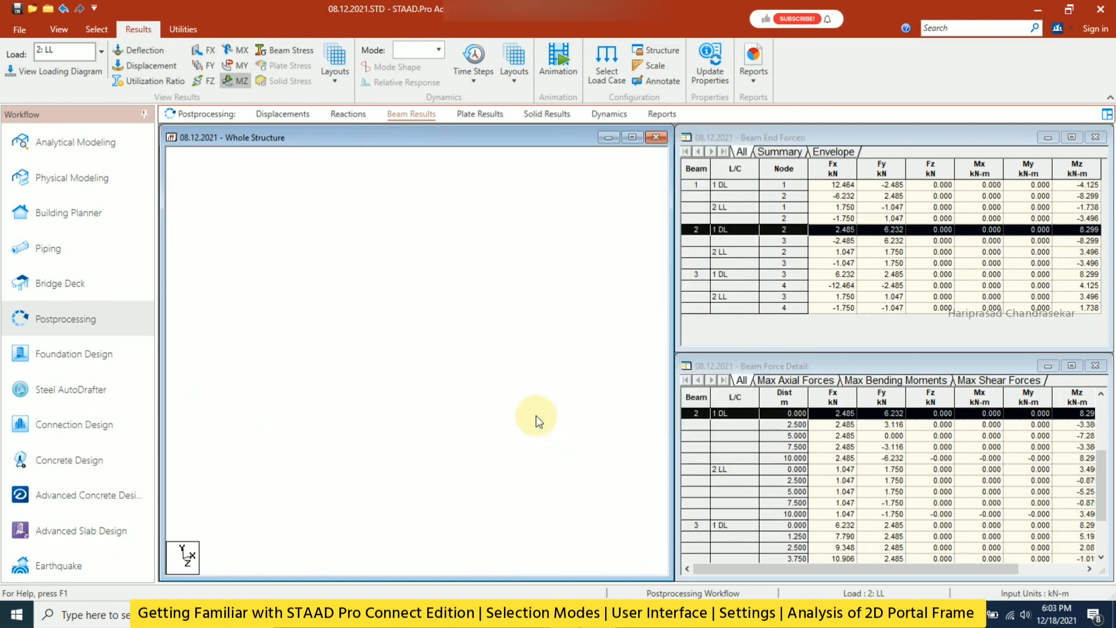